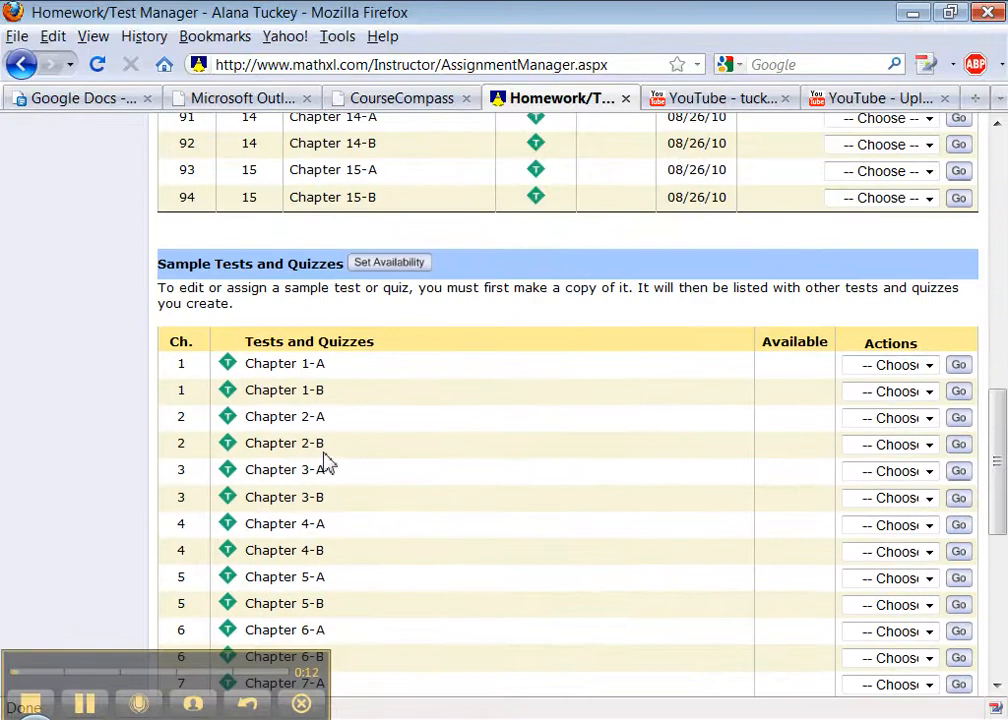
- Review the order of the chapter tests in the Quizzes & Tests list and the sample tests below it
scroll(325, 450, "up", 7)
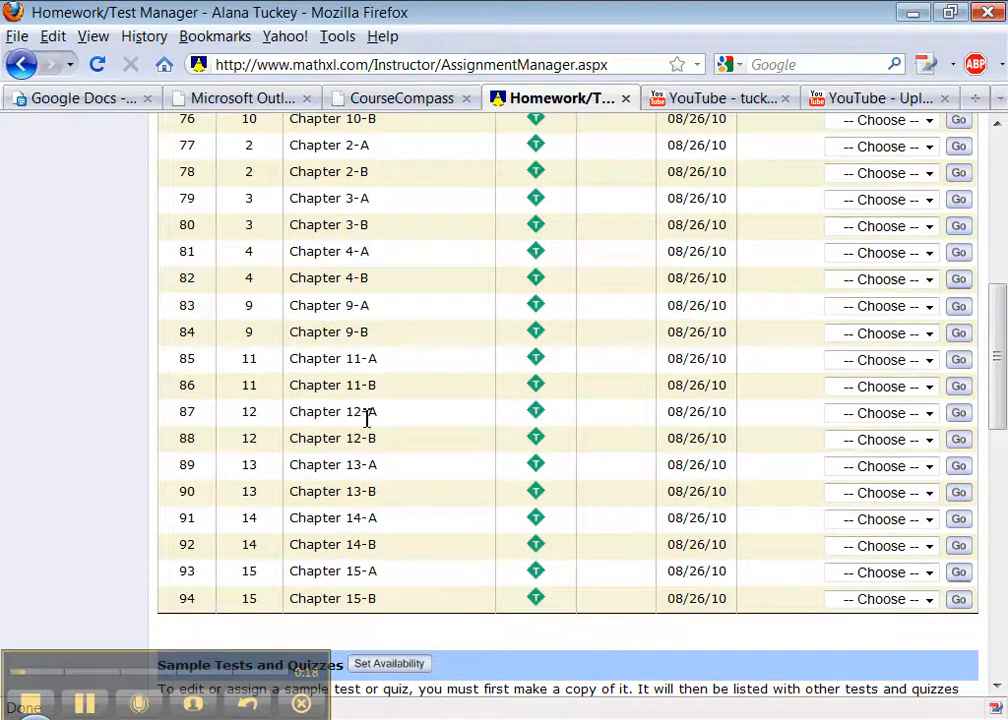
scroll(394, 278, "up", 4)
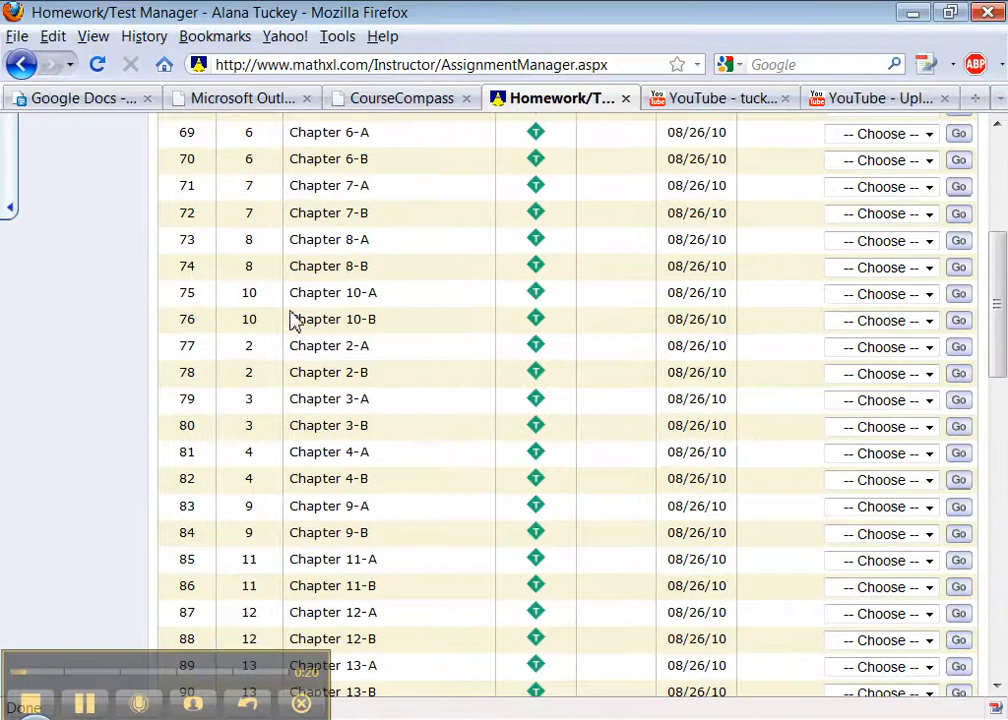
scroll(325, 265, "down", 15)
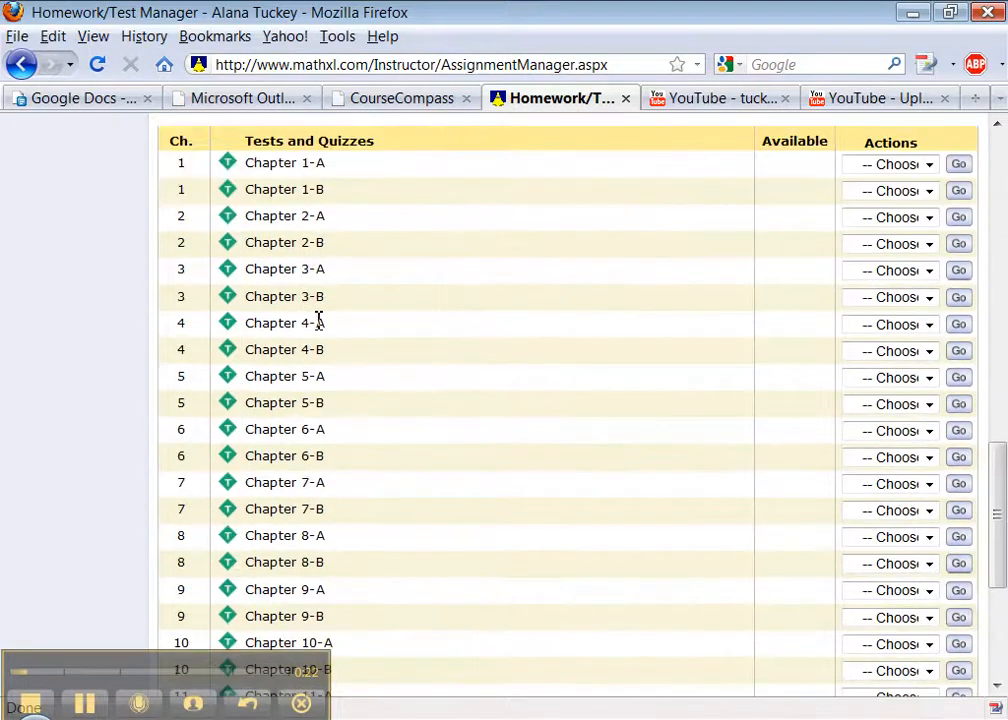
scroll(310, 370, "up", 15)
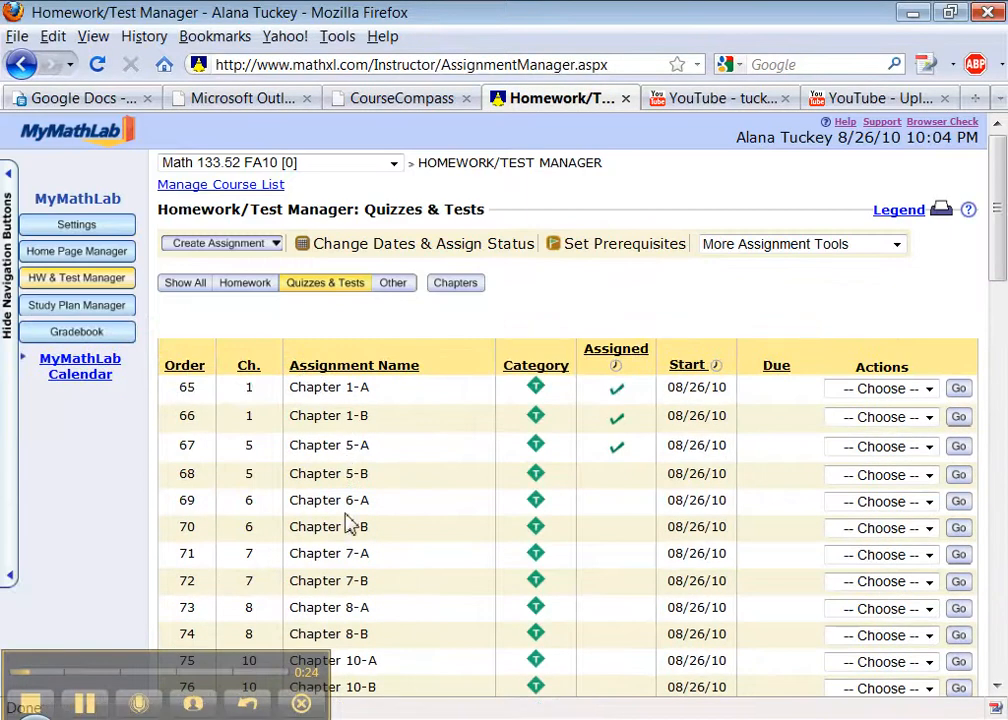
scroll(358, 506, "down", 14)
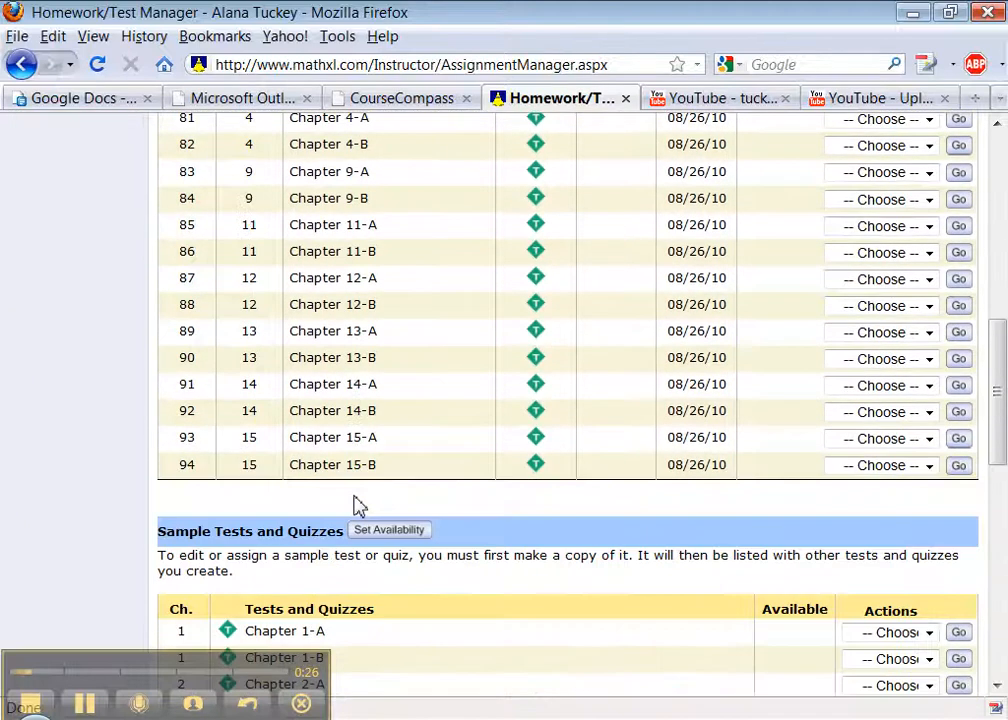
scroll(358, 506, "up", 9)
scroll(356, 500, "up", 5)
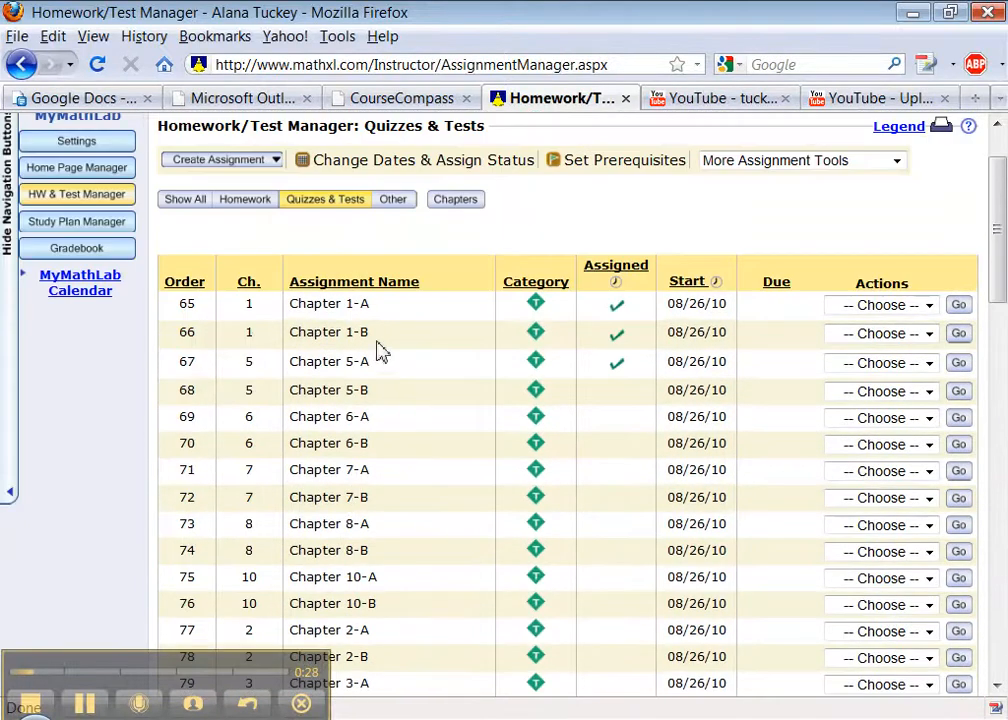
left_click(164, 676)
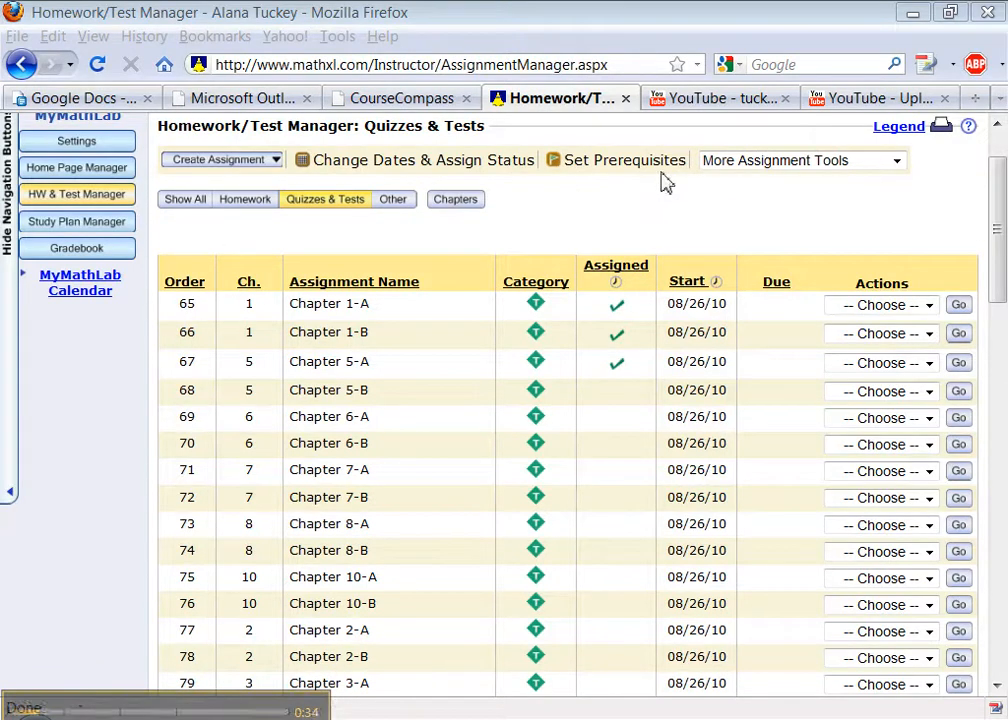
- Open the Reorder Assignments tool and locate the chapter tests in the assignment list
left_click(762, 171)
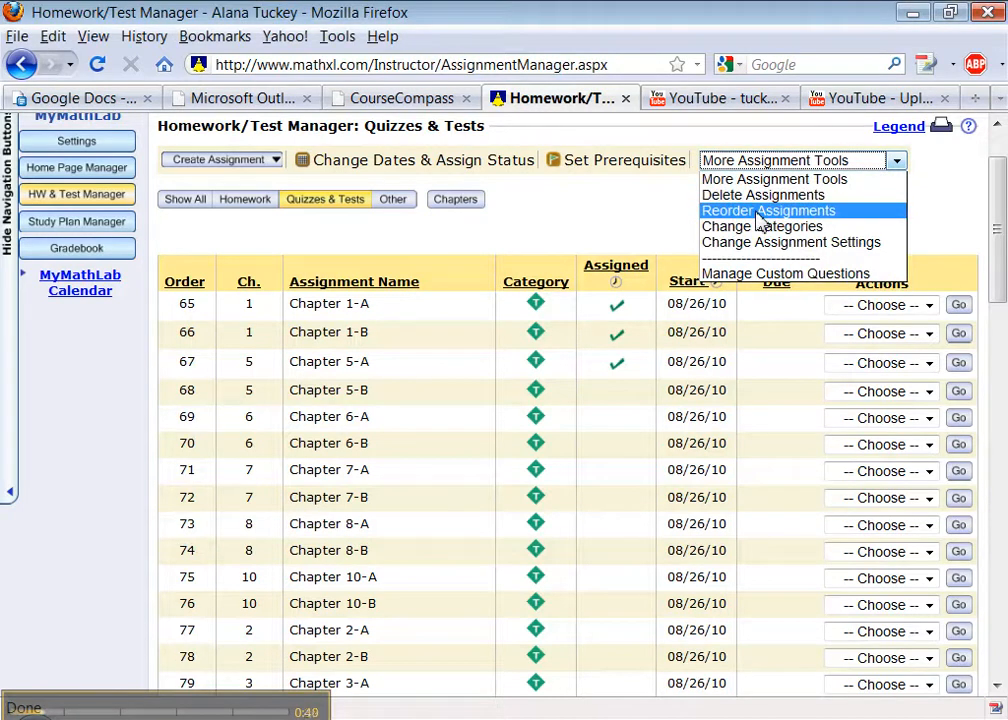
left_click(760, 212)
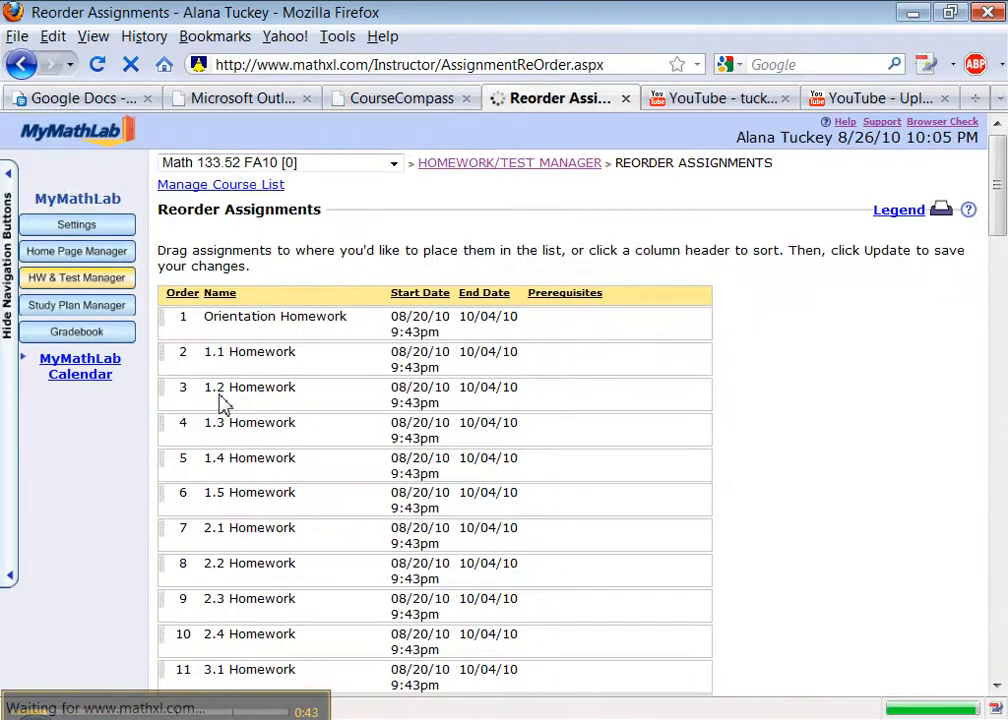
scroll(823, 432, "down", 2)
scroll(823, 432, "down", 20)
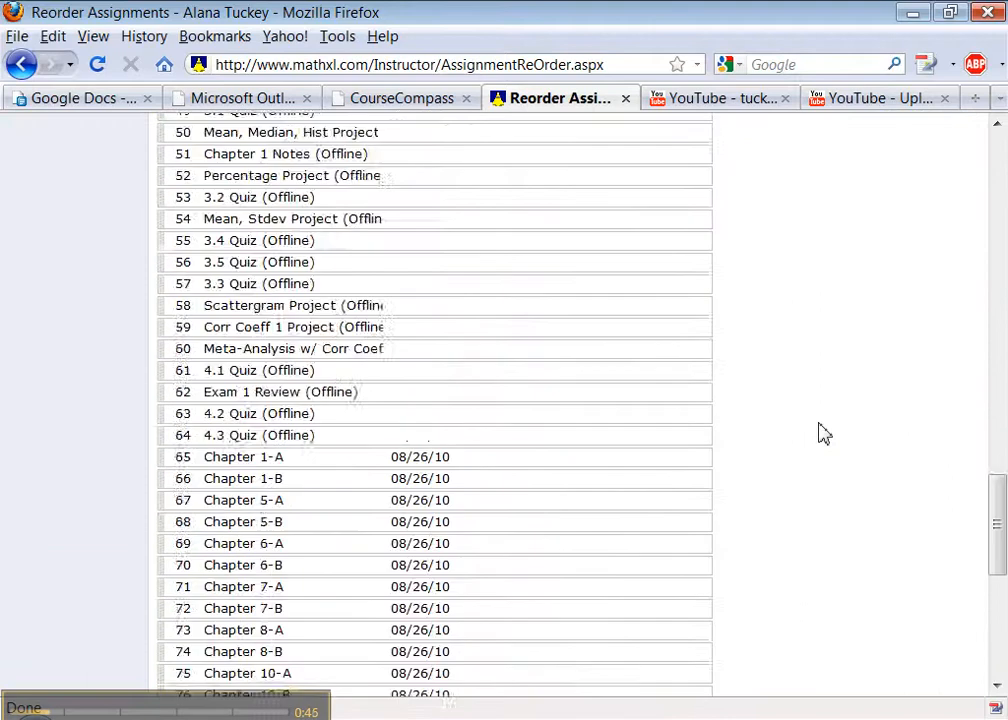
scroll(823, 432, "up", 5)
scroll(823, 432, "up", 20)
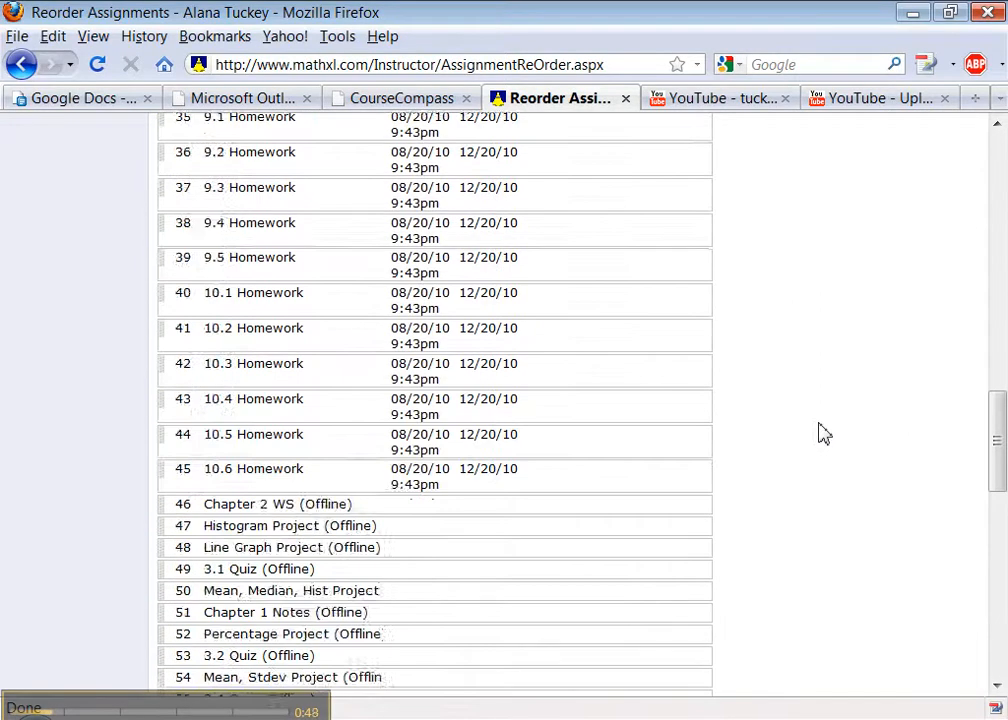
scroll(823, 432, "down", 20)
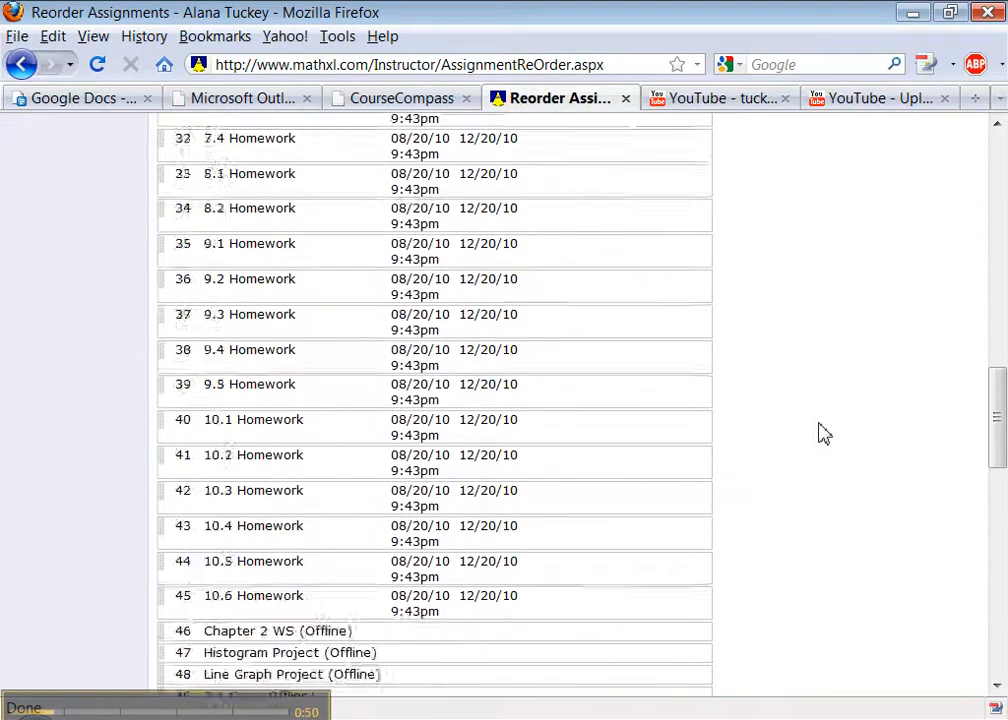
scroll(823, 432, "up", 5)
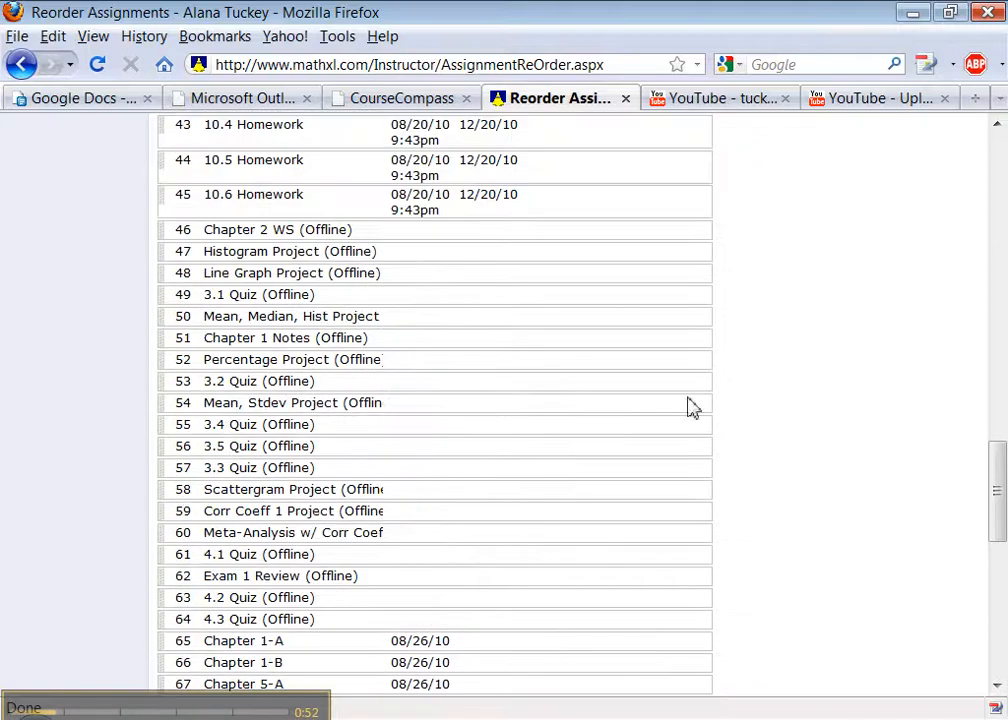
scroll(443, 371, "down", 8)
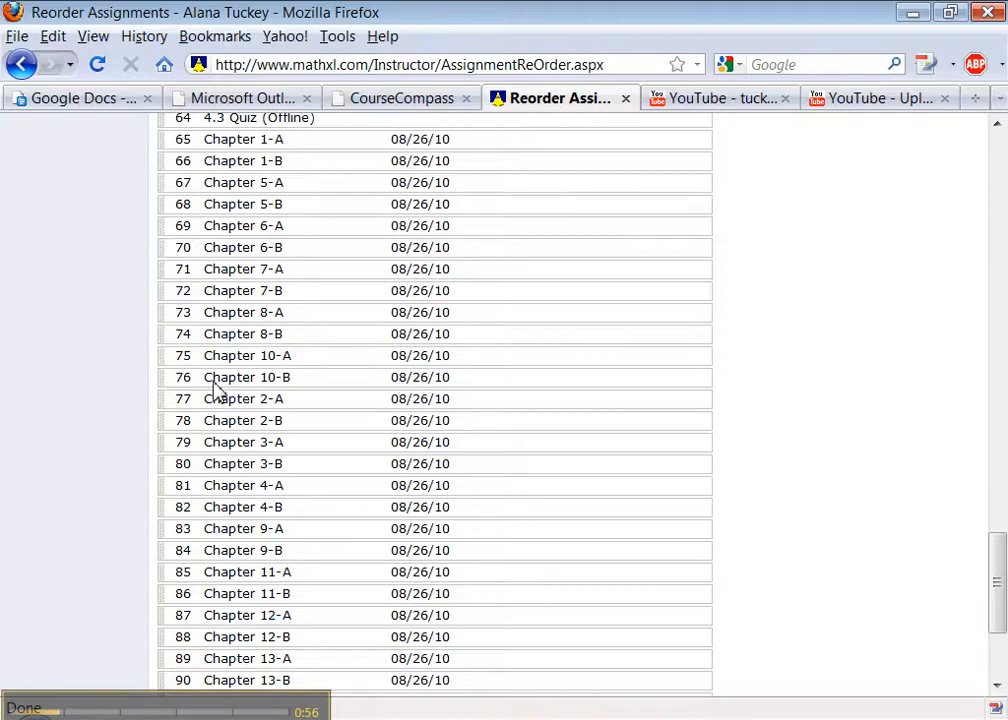
- Move the Chapter 2-A, 2-B, 3-A and 3-B tests, in that order, directly after Chapter 1-B
left_click_drag(164, 409, 175, 196)
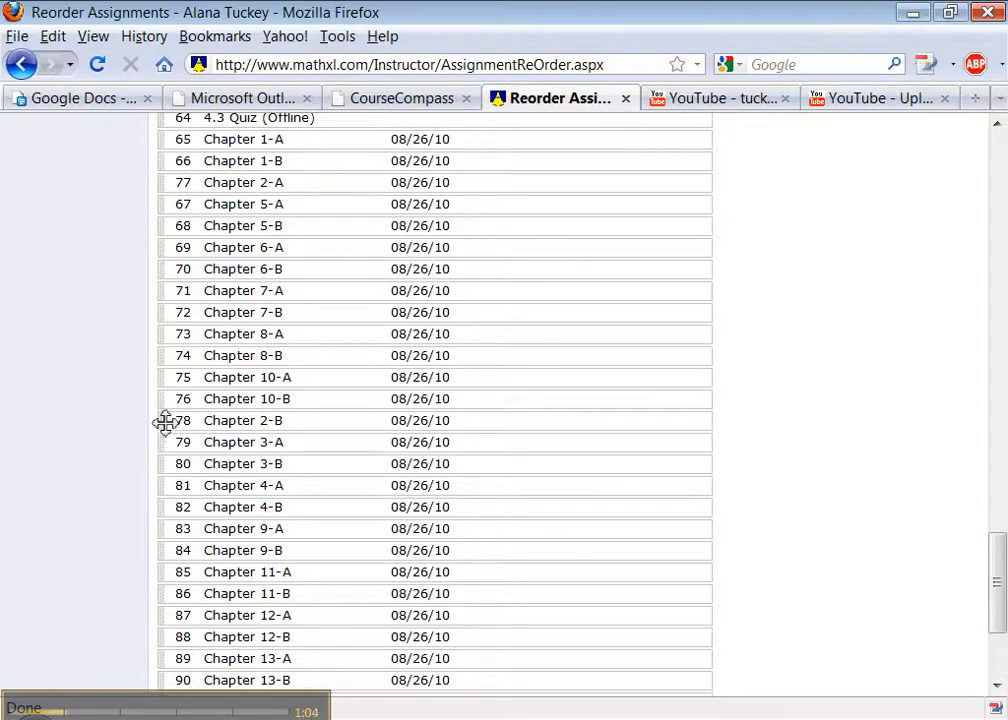
left_click_drag(165, 423, 166, 210)
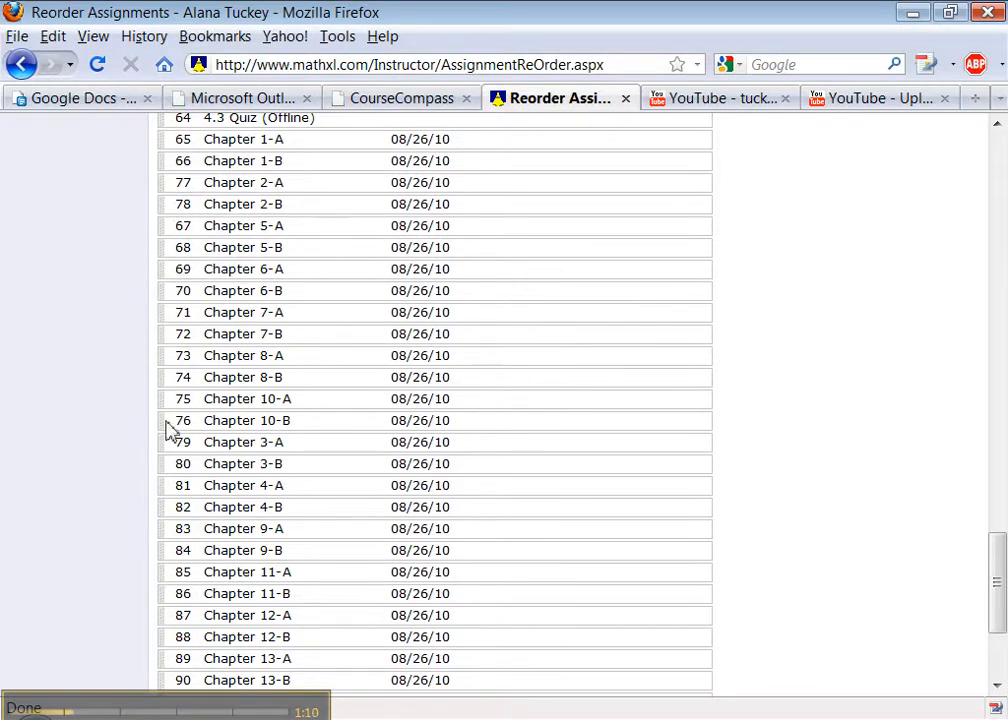
left_click_drag(163, 442, 182, 225)
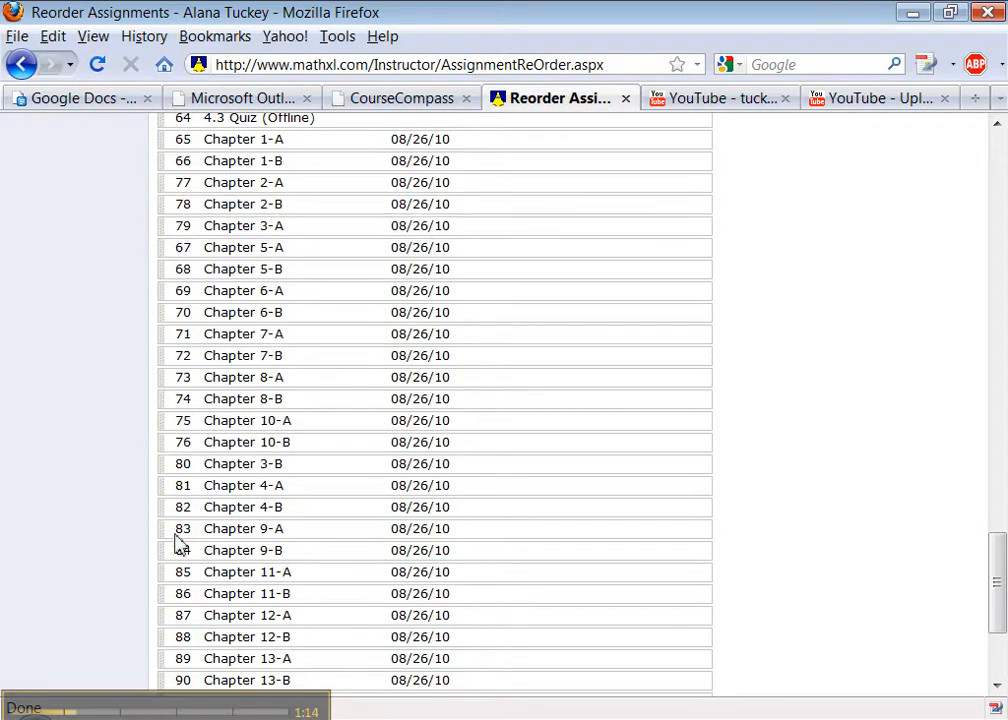
left_click_drag(166, 469, 180, 256)
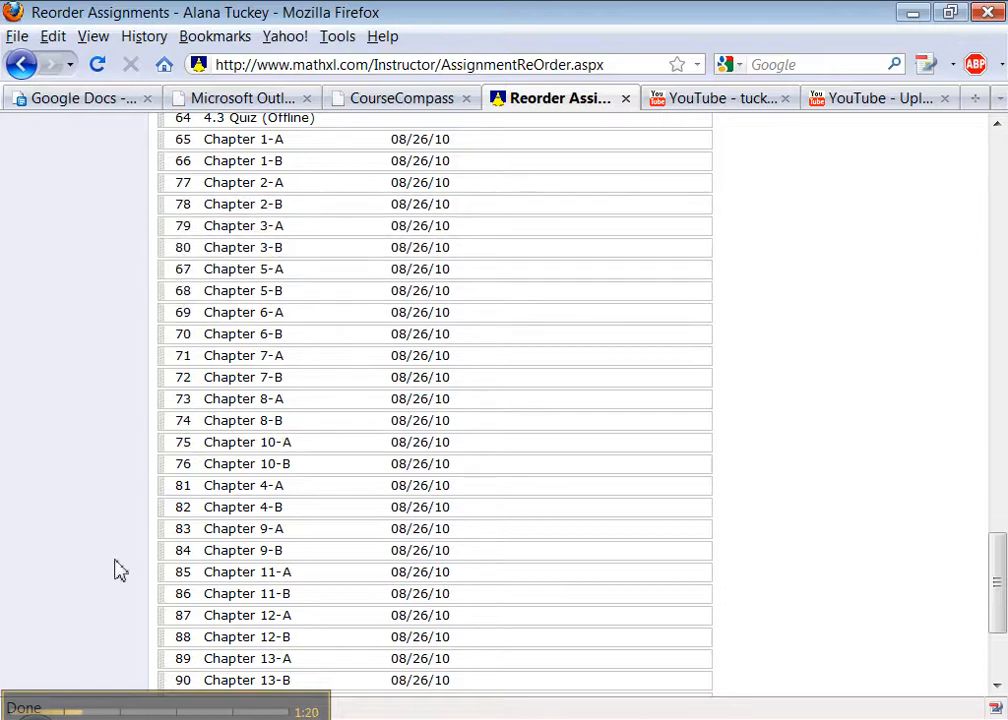
- Save the new assignment order and return to the Homework/Test Manager
scroll(419, 608, "down", 3)
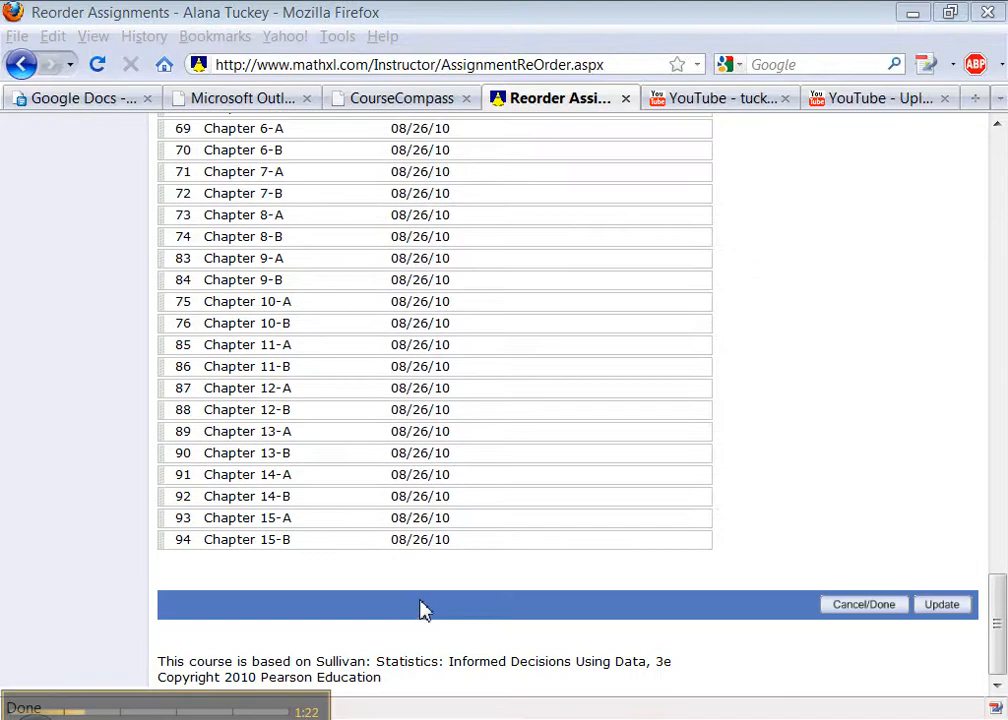
left_click(943, 612)
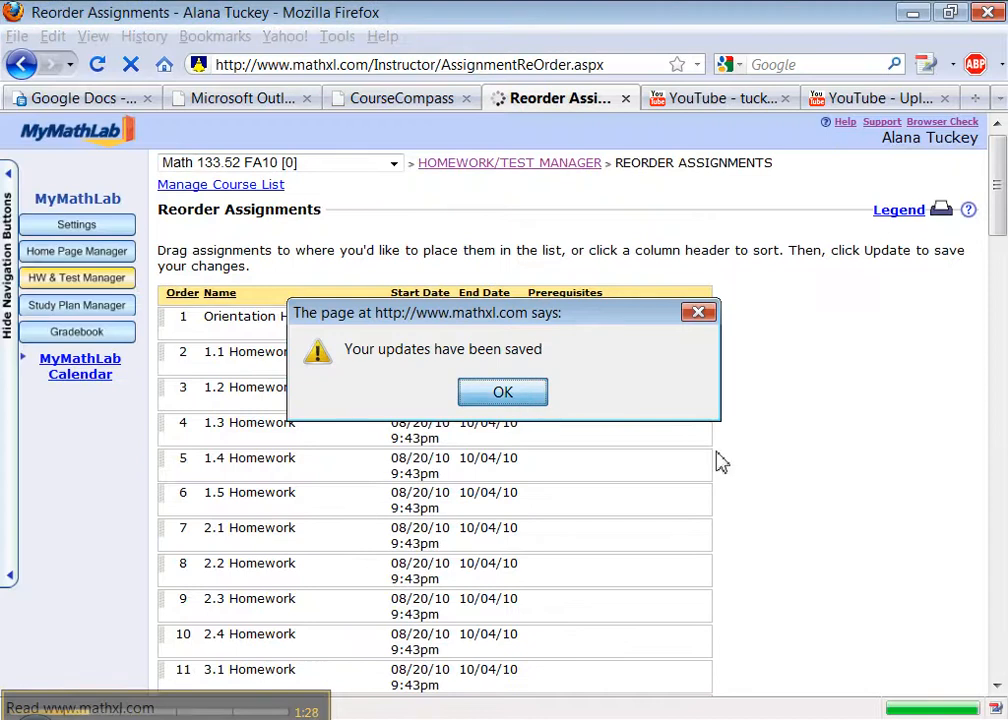
key("Return")
scroll(750, 471, "down", 20)
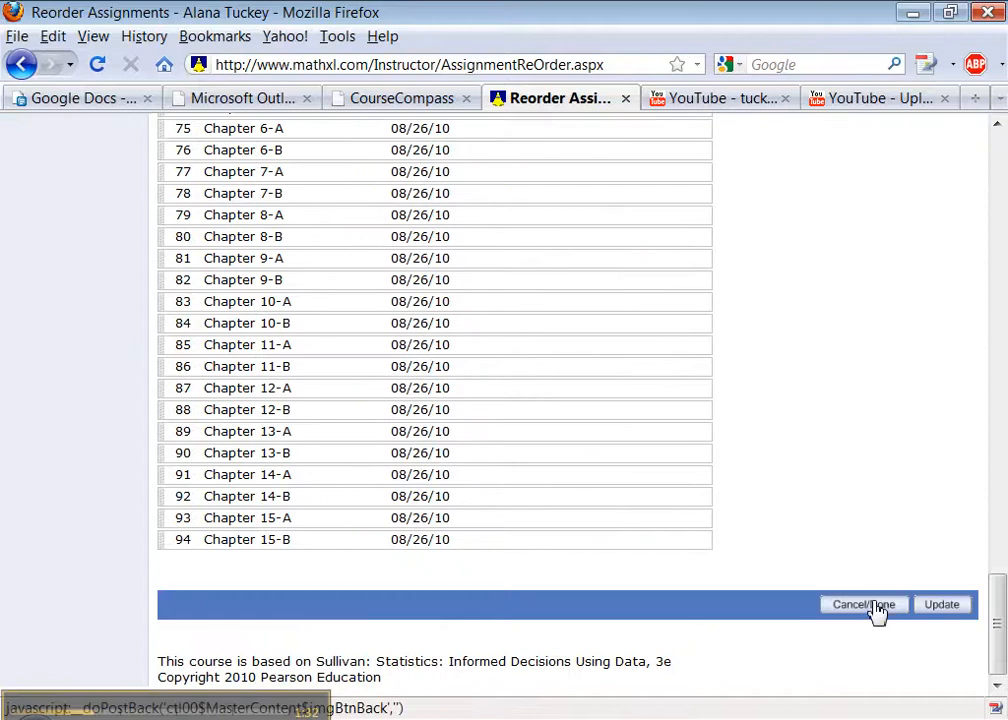
left_click(876, 608)
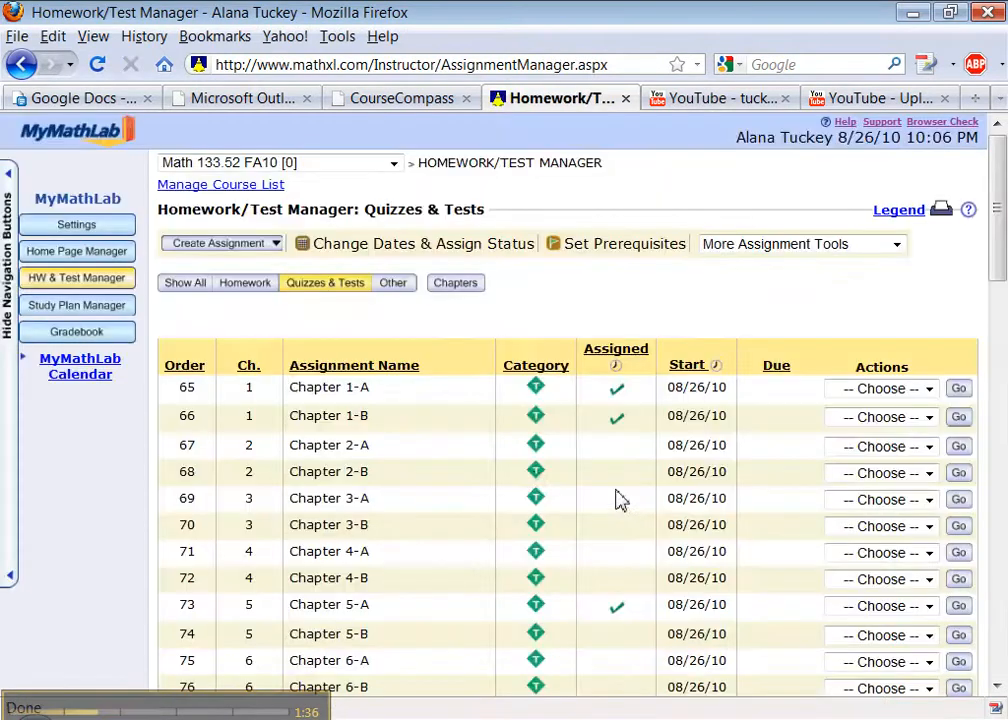
- Check the reordered chapter tests, and display all assignments instead of only quizzes and tests
scroll(538, 482, "down", 5)
scroll(538, 482, "up", 5)
left_click(199, 284)
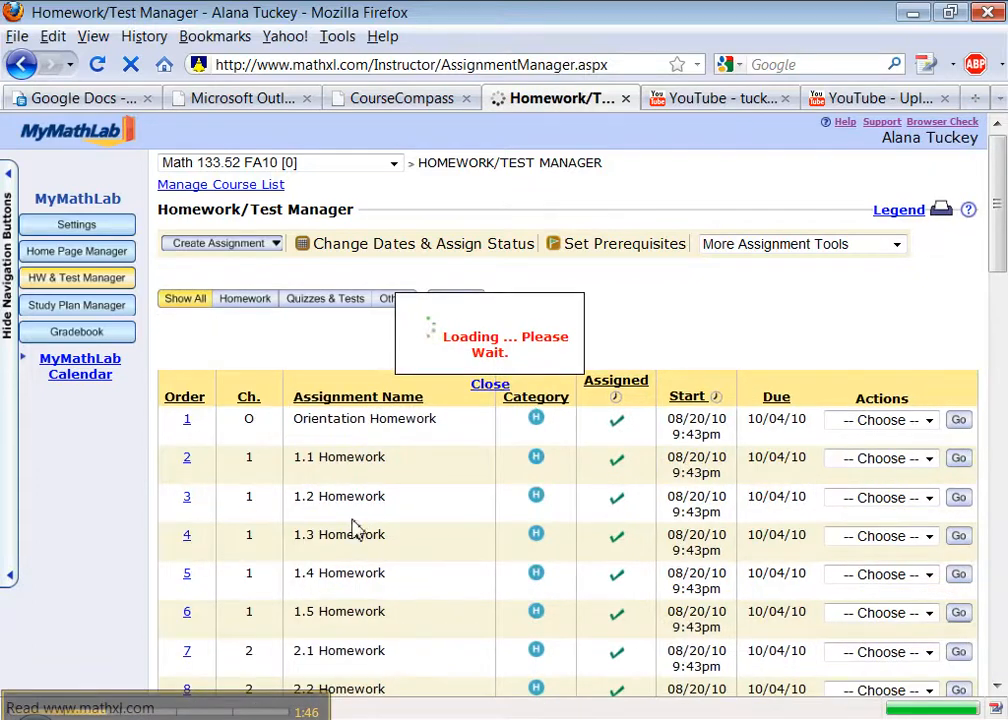
- Examine the order of the homework, offline items and chapter tests in the full assignment list
scroll(298, 510, "down", 2)
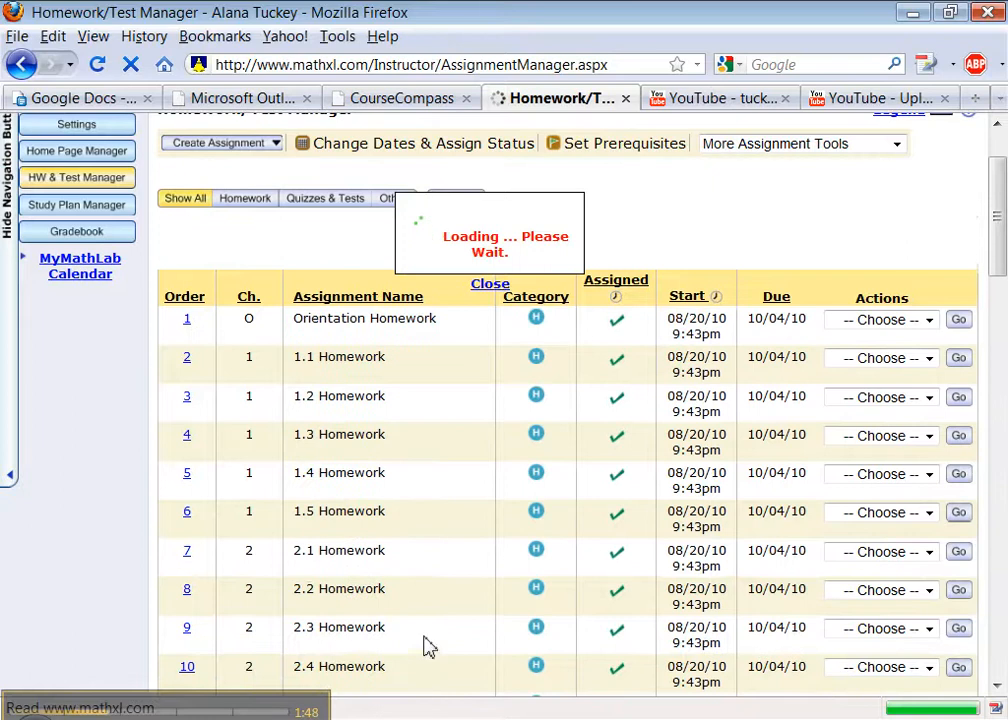
scroll(545, 680, "down", 3)
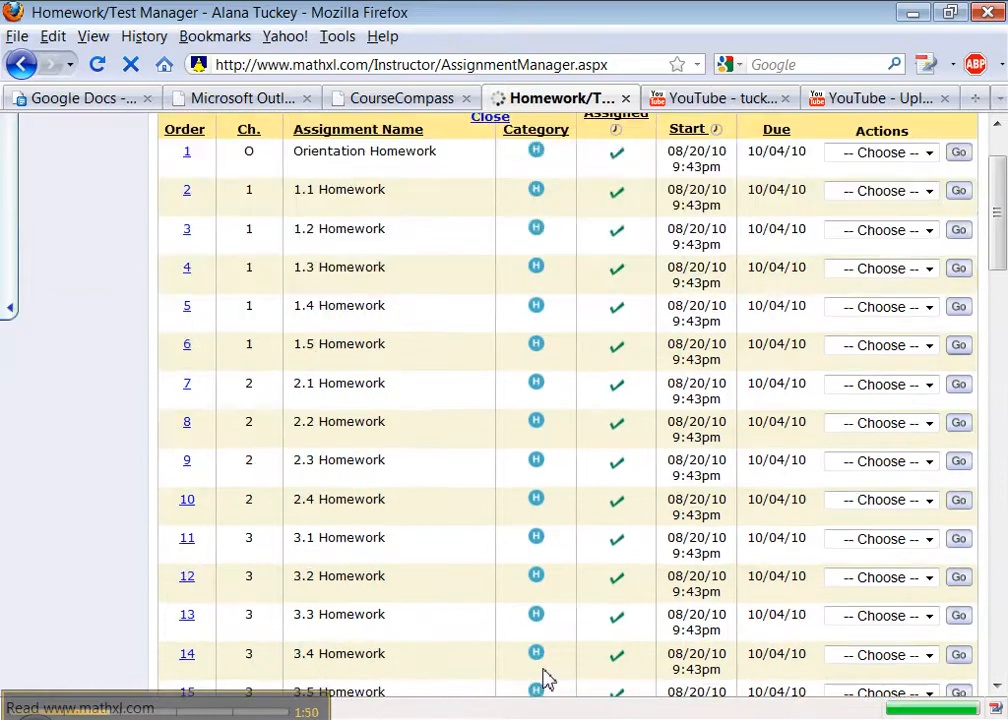
scroll(545, 680, "down", 3)
scroll(545, 680, "down", 20)
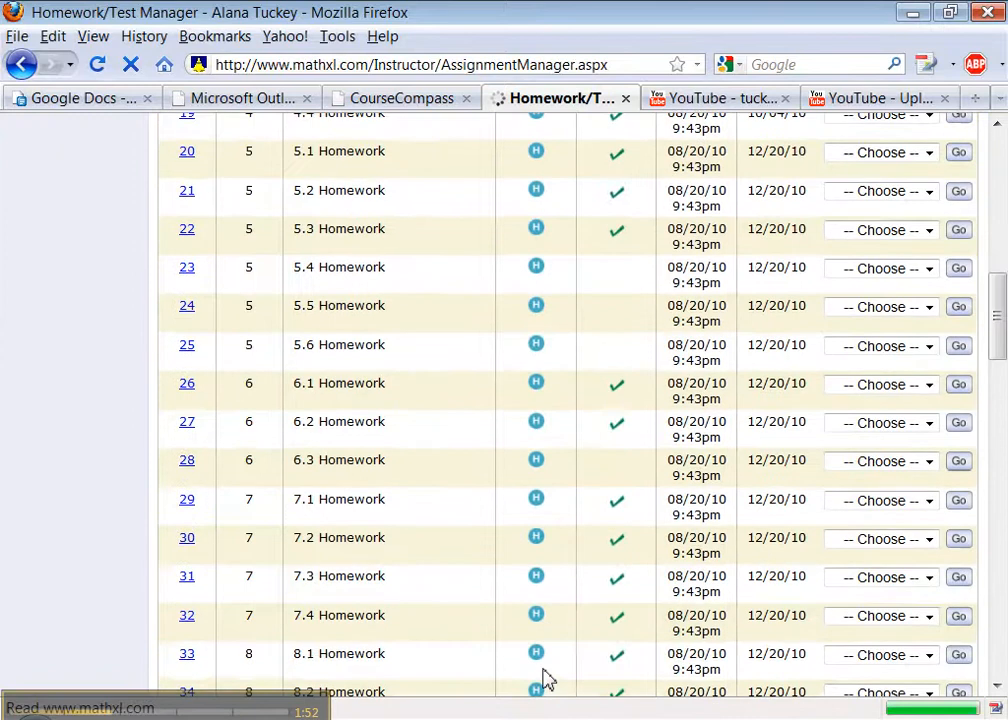
scroll(545, 680, "up", 5)
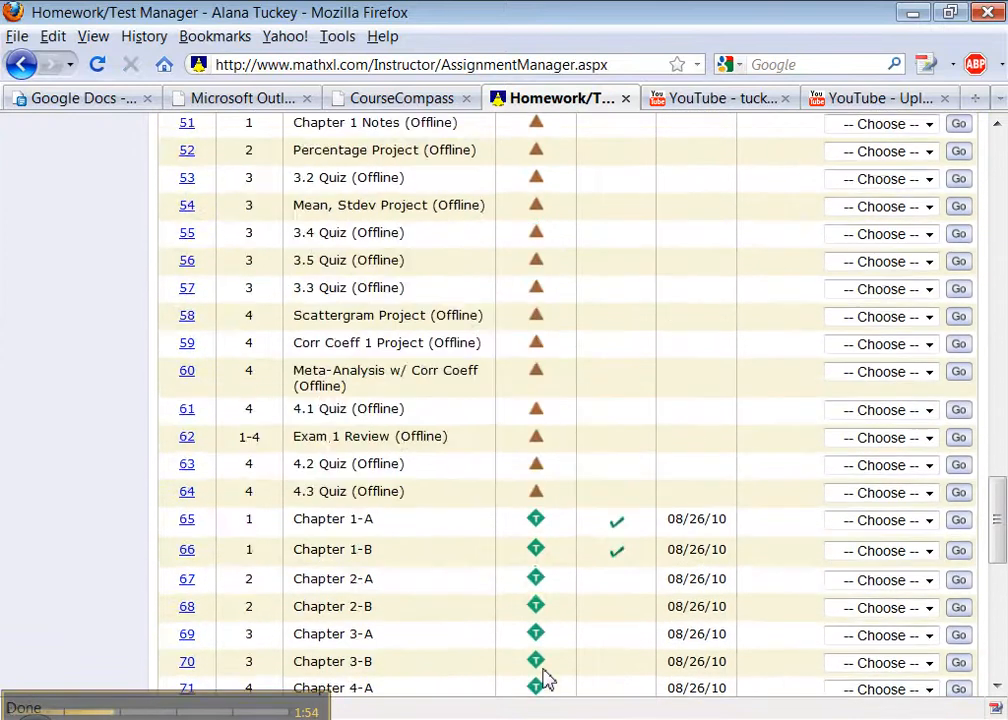
scroll(545, 680, "down", 5)
scroll(545, 680, "up", 20)
scroll(545, 680, "up", 10)
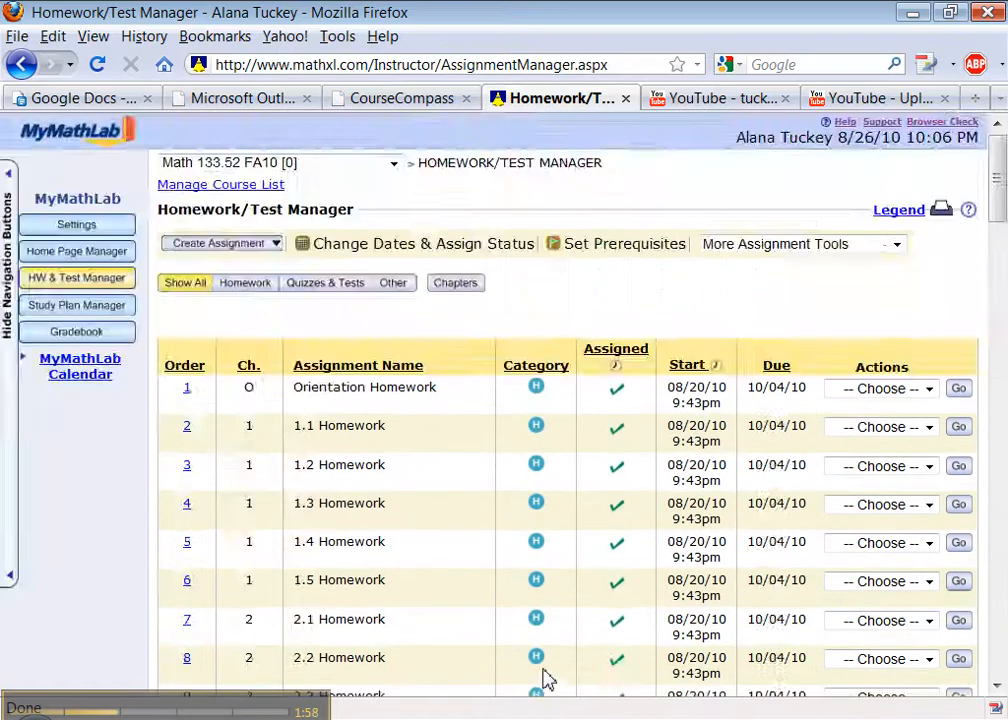
scroll(545, 680, "down", 20)
scroll(545, 680, "down", 7)
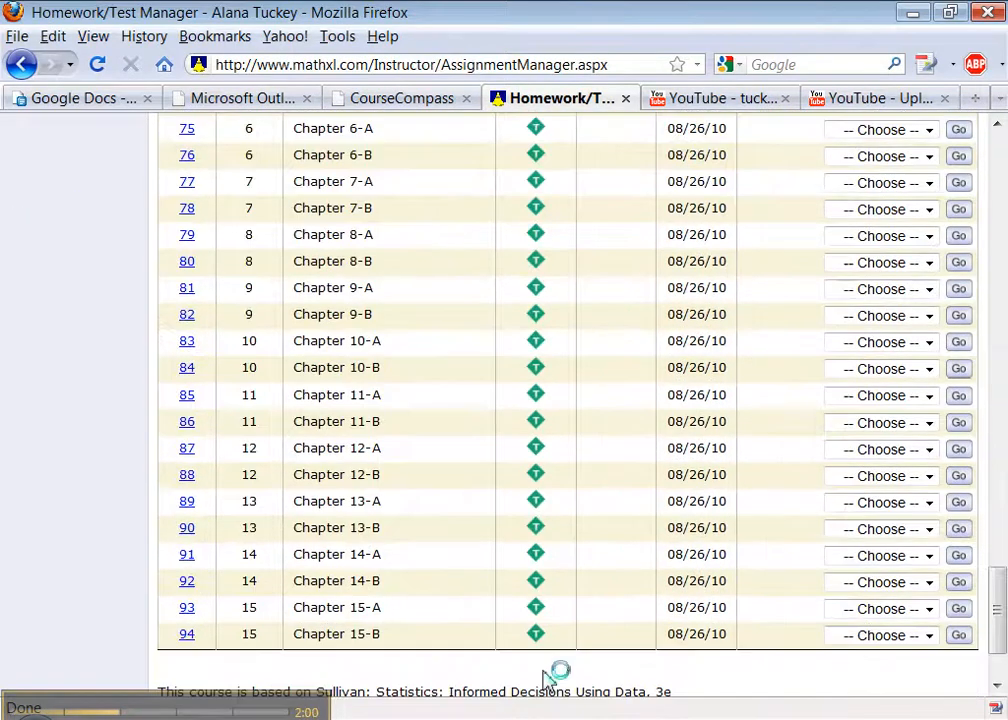
- Set the order number of the 4.1 Quiz (Offline) assignment to 58 in the full list
scroll(545, 680, "up", 12)
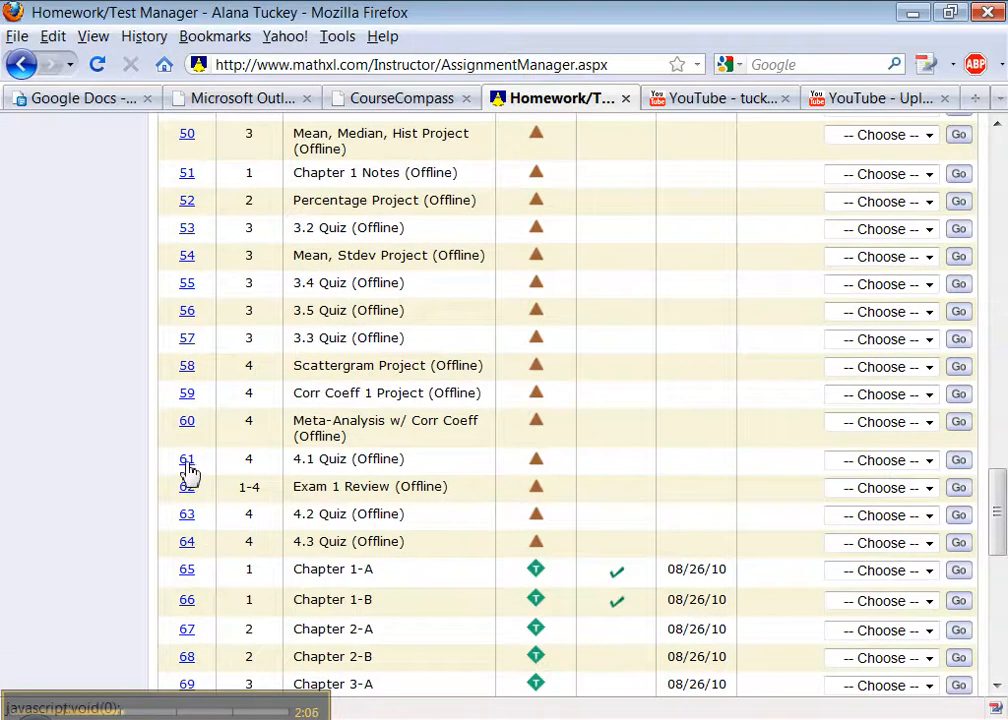
left_click(187, 463)
left_click(199, 462)
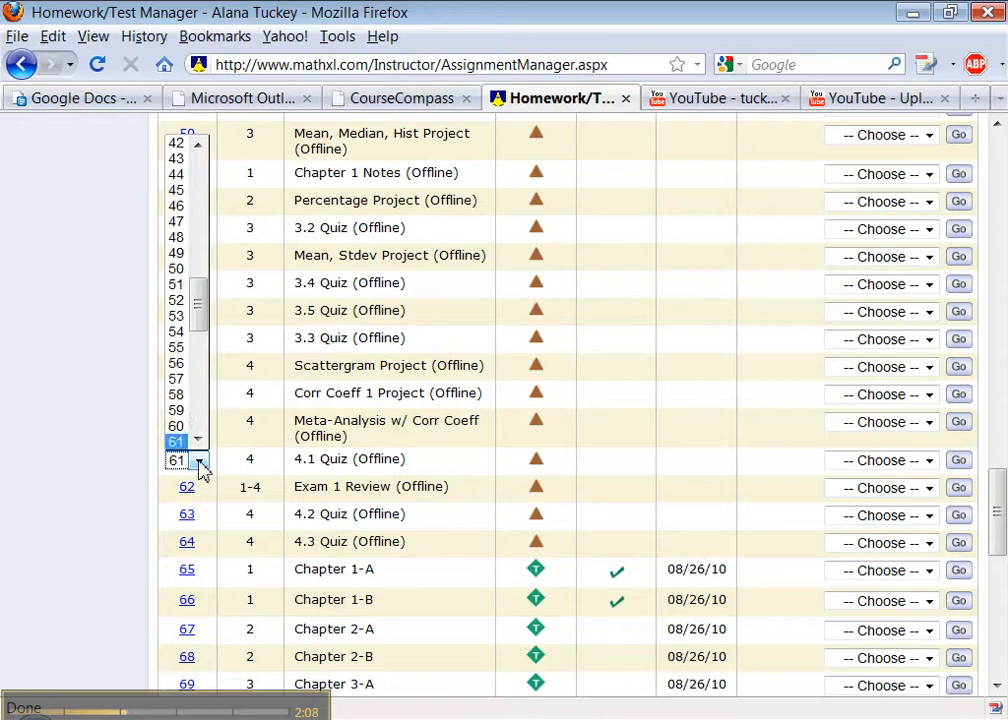
left_click(176, 396)
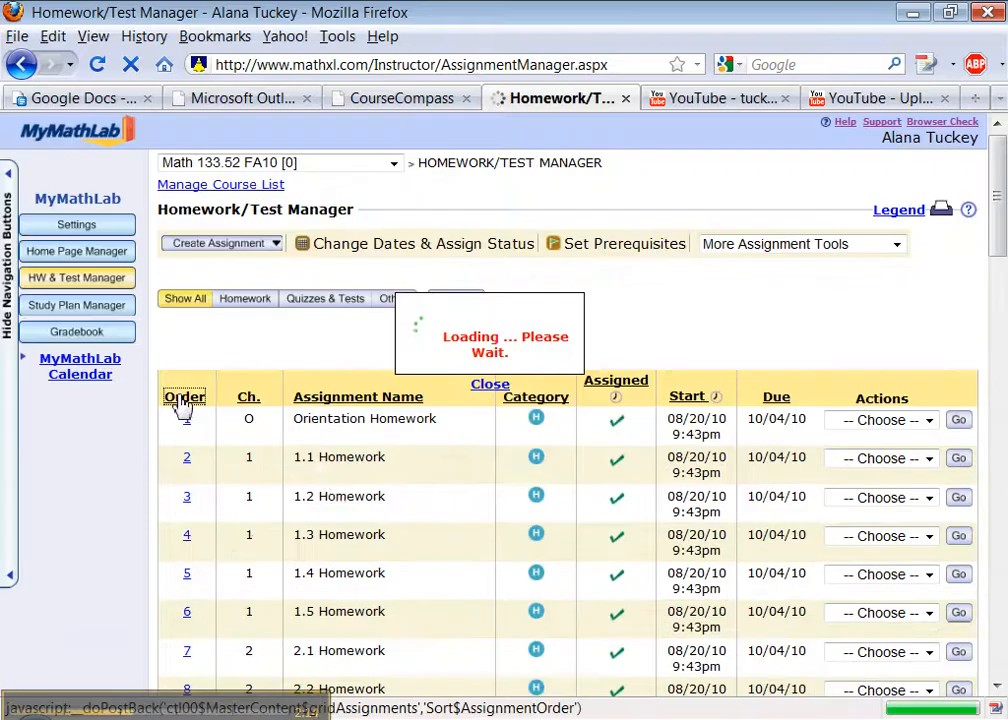
scroll(335, 480, "down", 4)
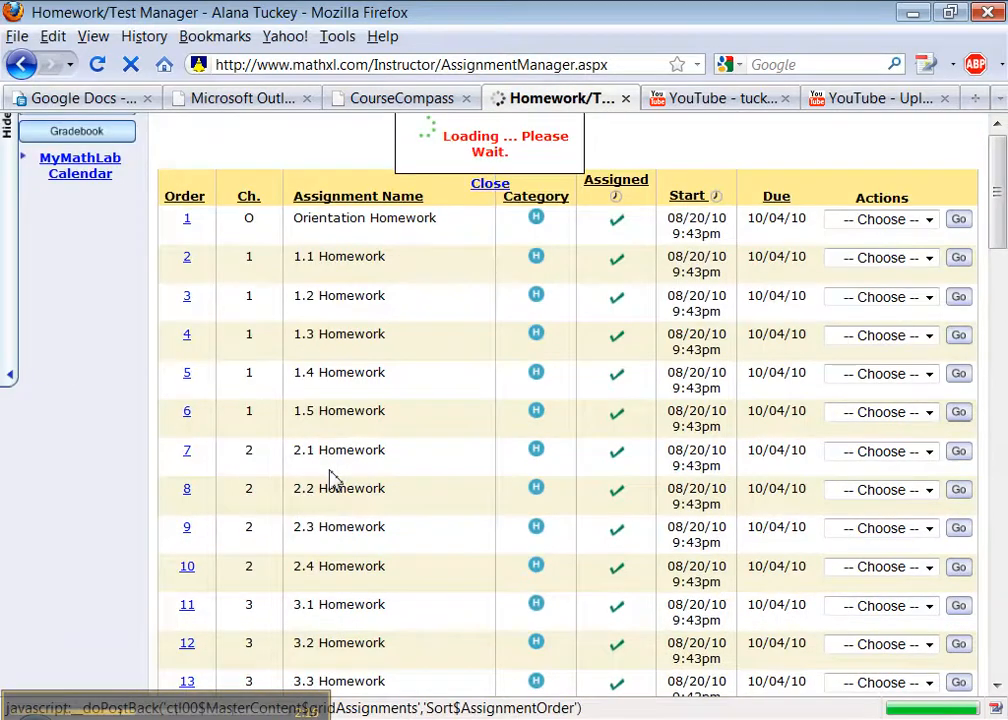
scroll(335, 480, "up", 2)
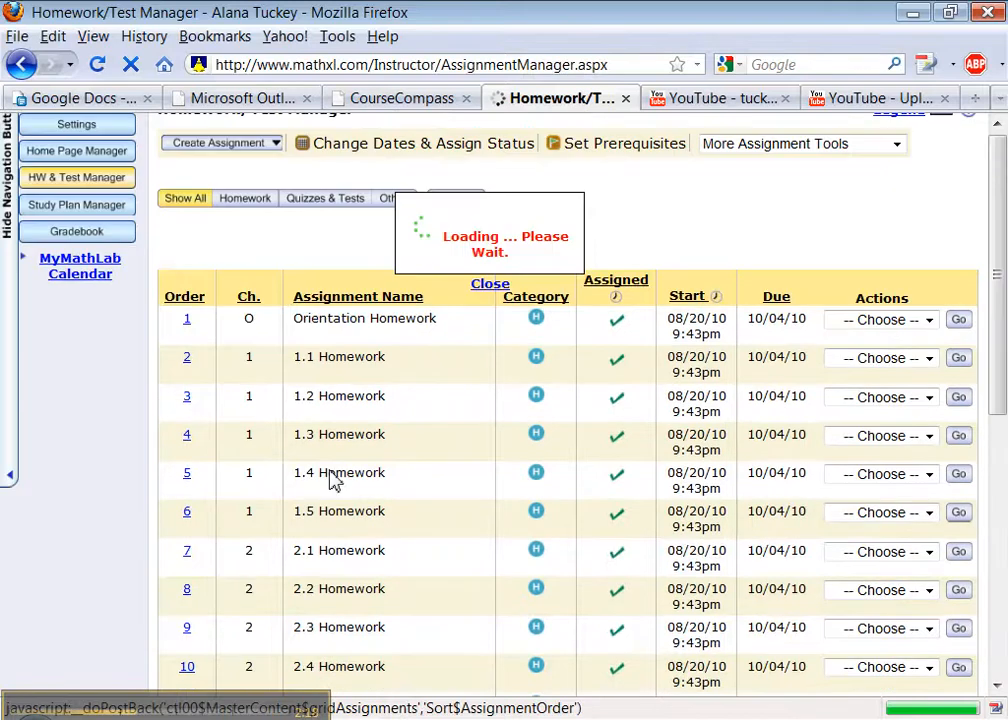
scroll(427, 490, "down", 20)
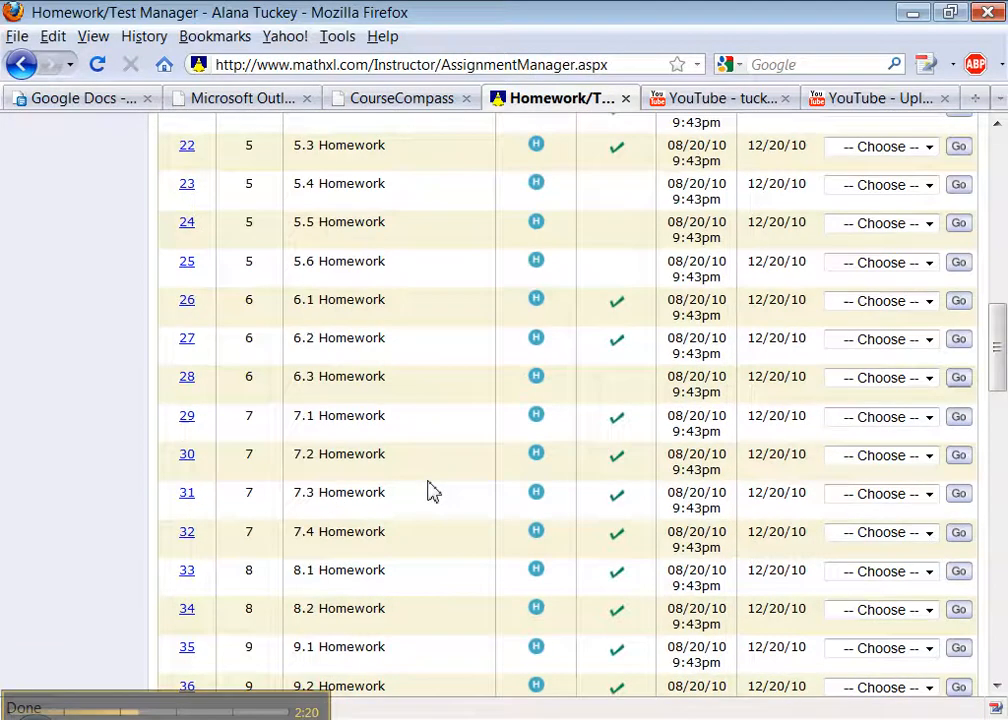
- Open the Delete Assignments tool for the course from the Homework/Test Manager
scroll(427, 490, "down", 8)
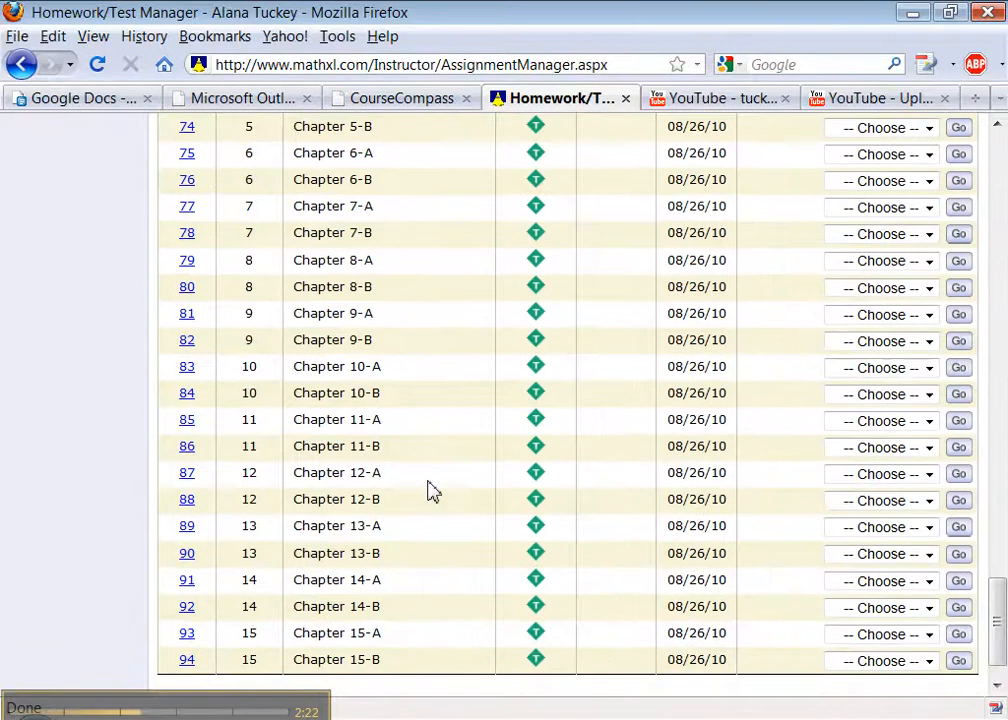
left_click_drag(985, 630, 985, 145)
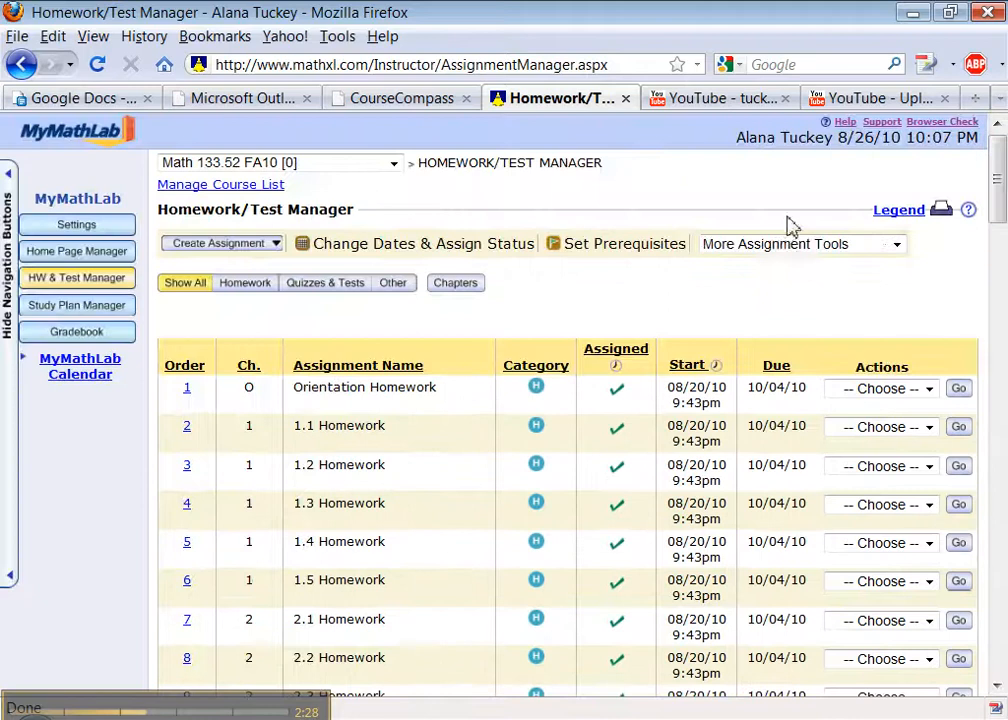
left_click(793, 250)
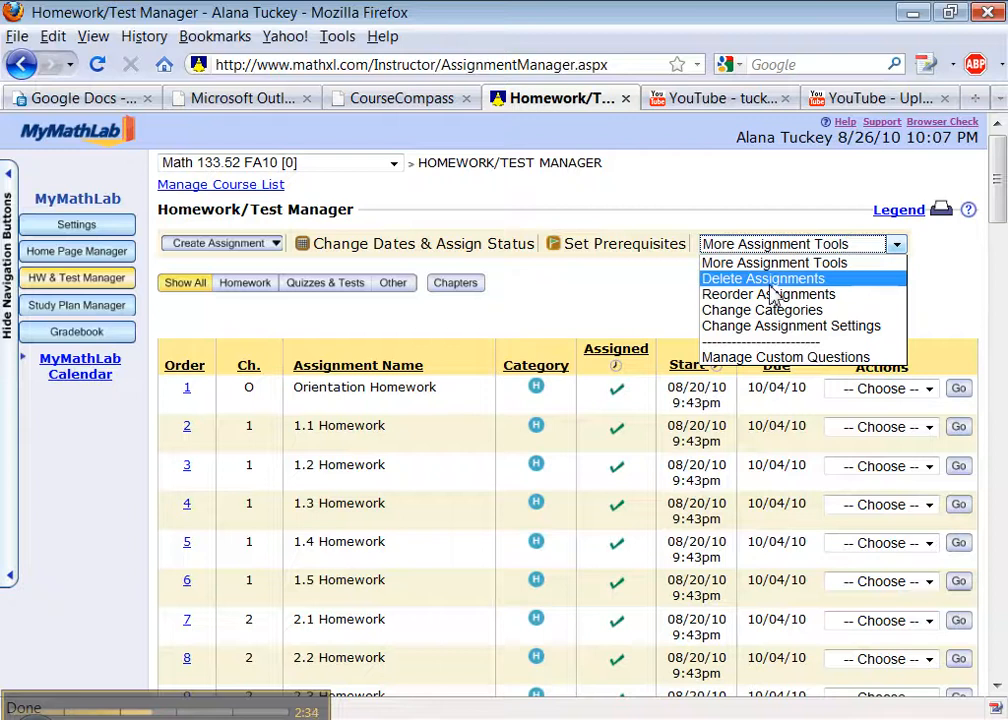
left_click(771, 283)
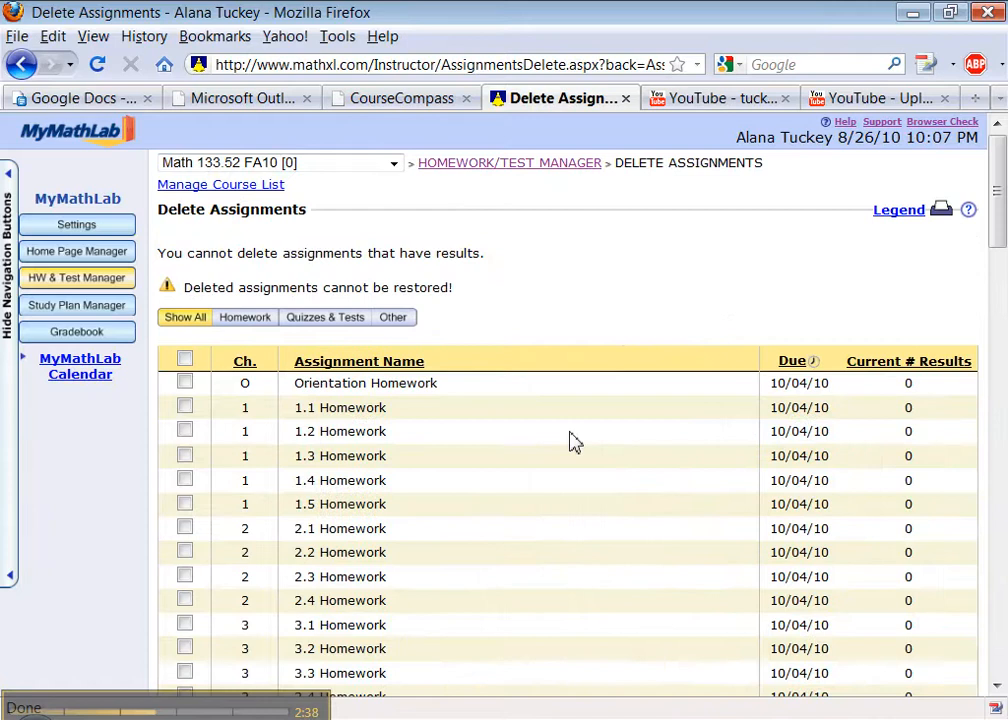
- Delete the nine consecutive offline assignments from 3.5 Quiz (Offline) through 4.3 Quiz (Offline), and confirm the permanent deletion
scroll(569, 441, "down", 10)
scroll(569, 441, "down", 15)
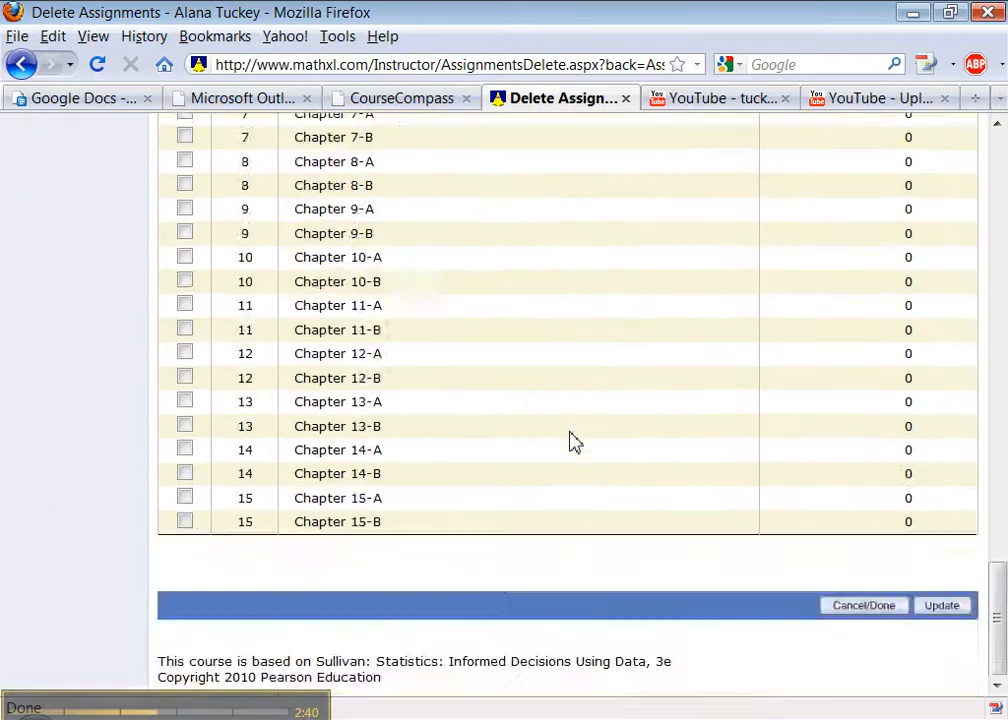
scroll(569, 441, "up", 15)
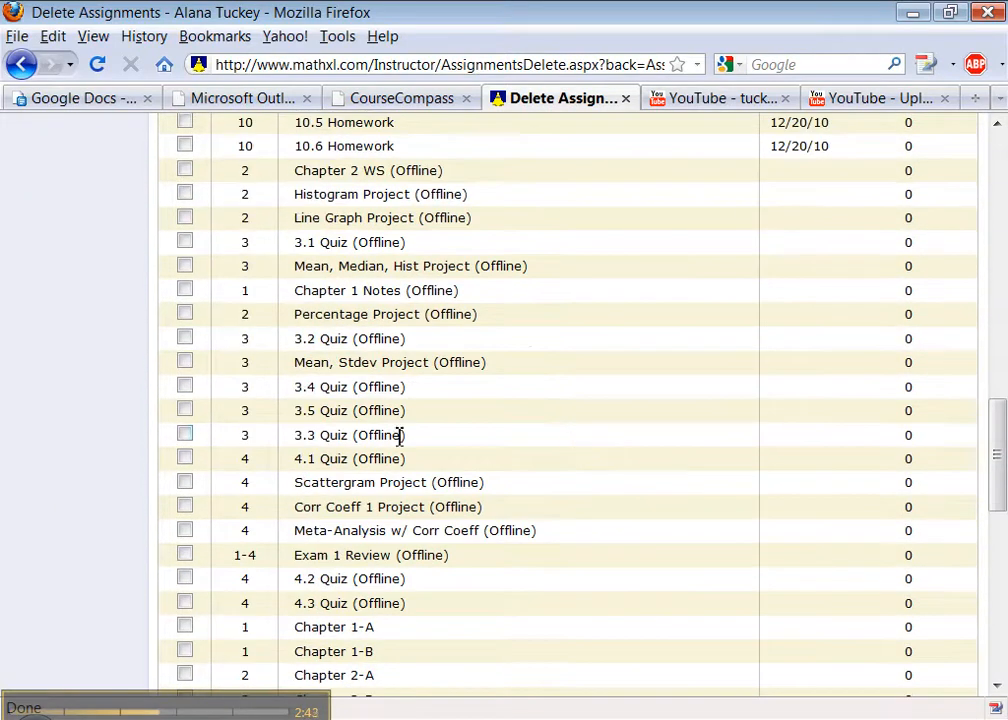
left_click(185, 412)
left_click(185, 435)
left_click(185, 458)
left_click(185, 483)
left_click(185, 507)
left_click(186, 532)
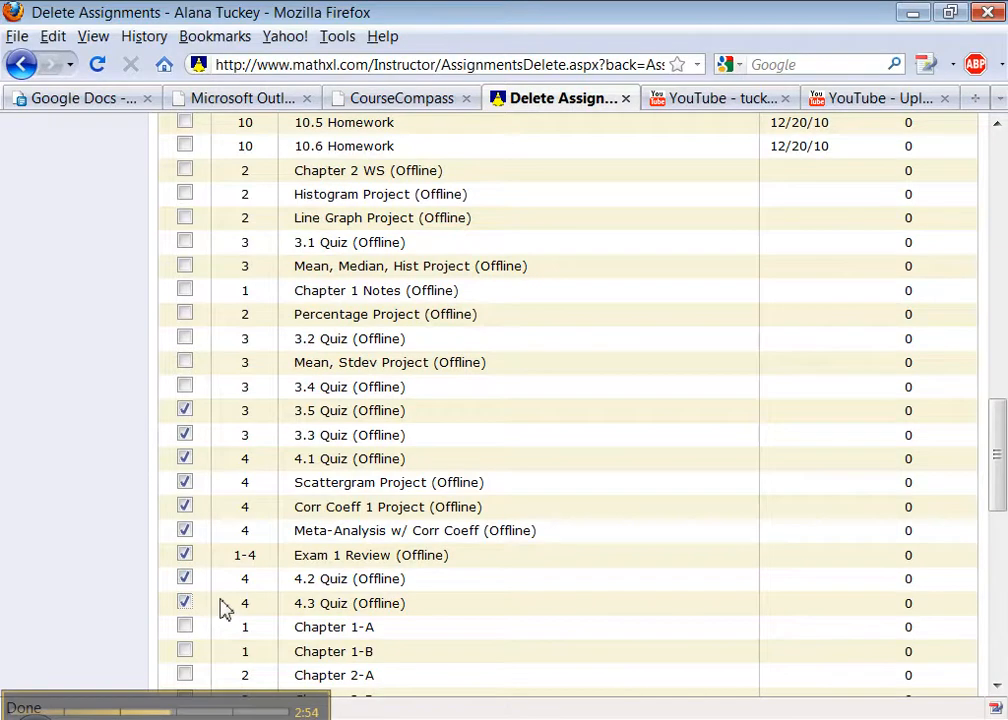
scroll(360, 605, "down", 15)
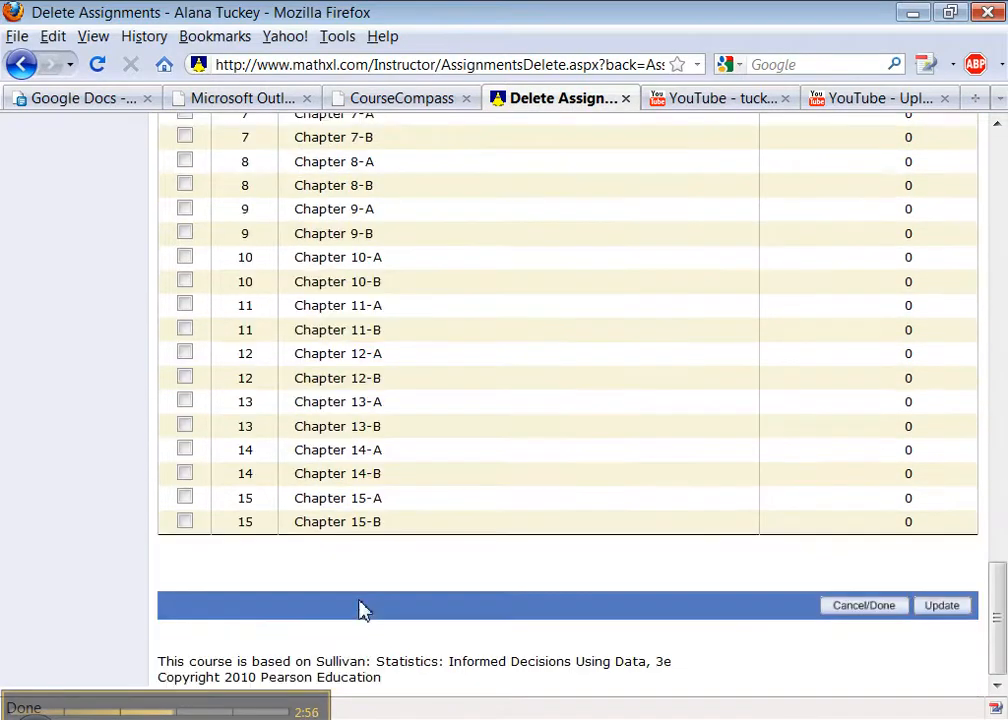
left_click(950, 612)
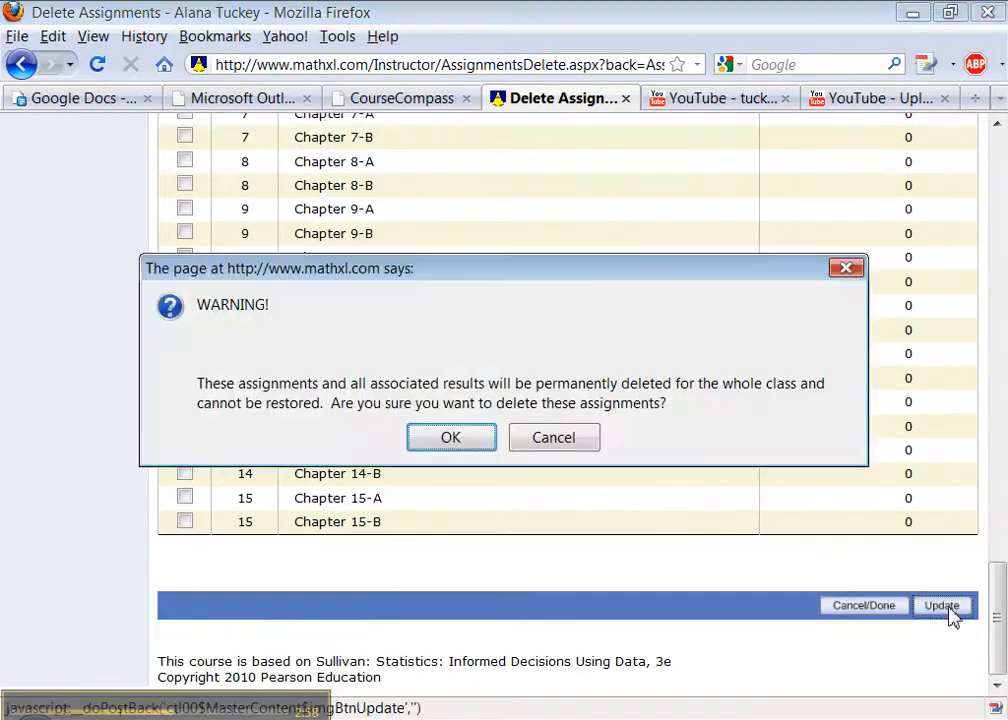
left_click(452, 436)
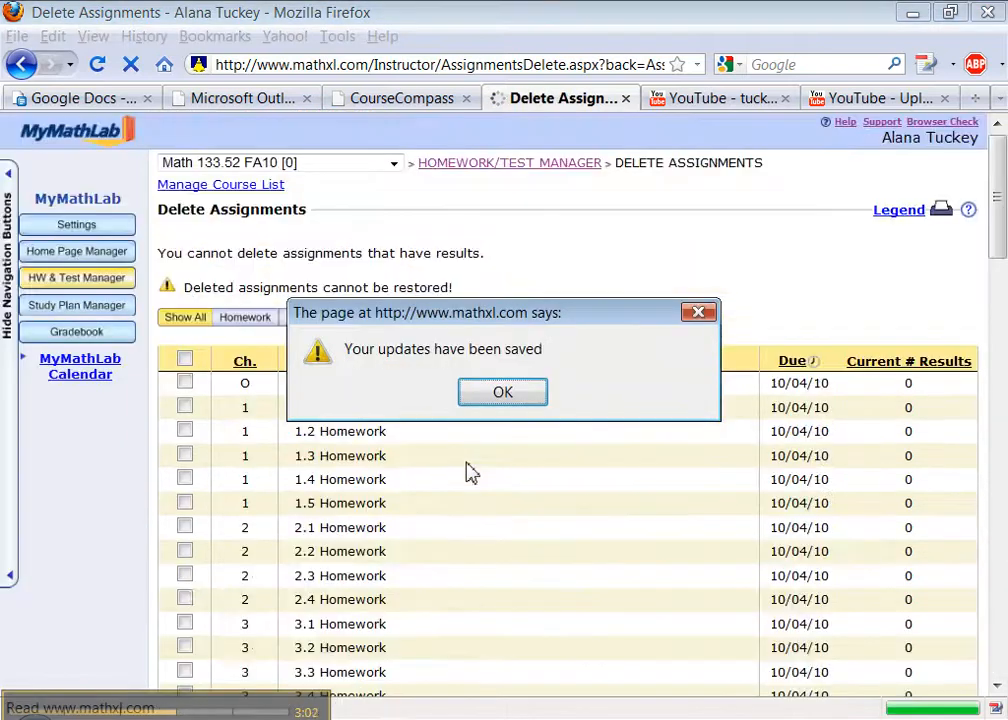
left_click(507, 390)
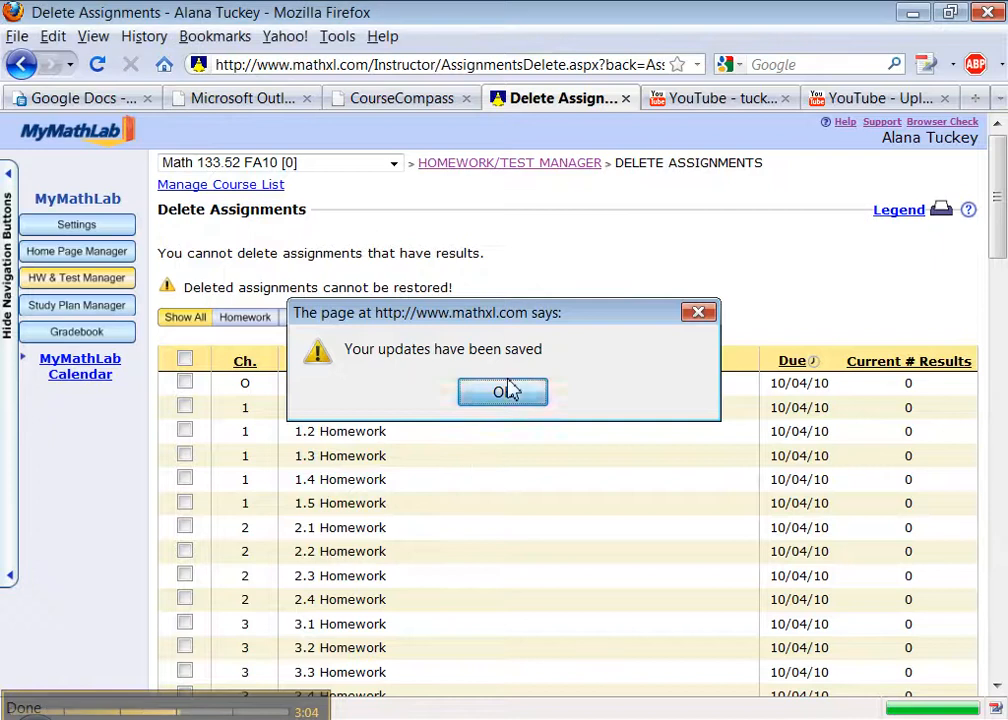
- Check the remaining offline assignments in the deletion list, and return to the Homework/Test Manager
scroll(507, 418, "down", 10)
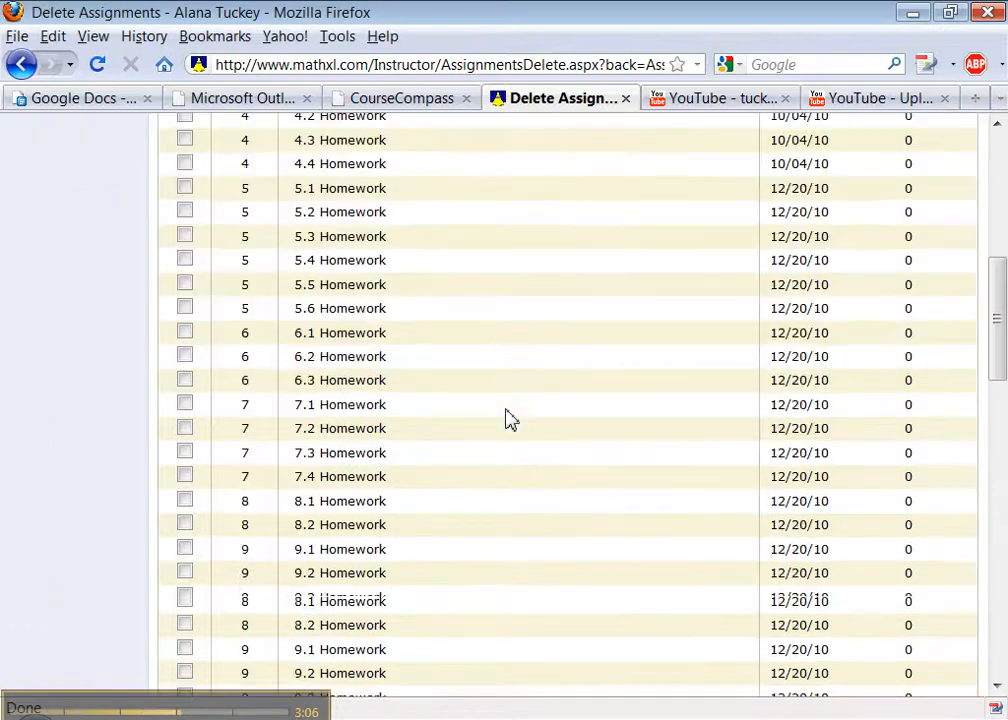
scroll(507, 418, "down", 15)
scroll(507, 418, "up", 8)
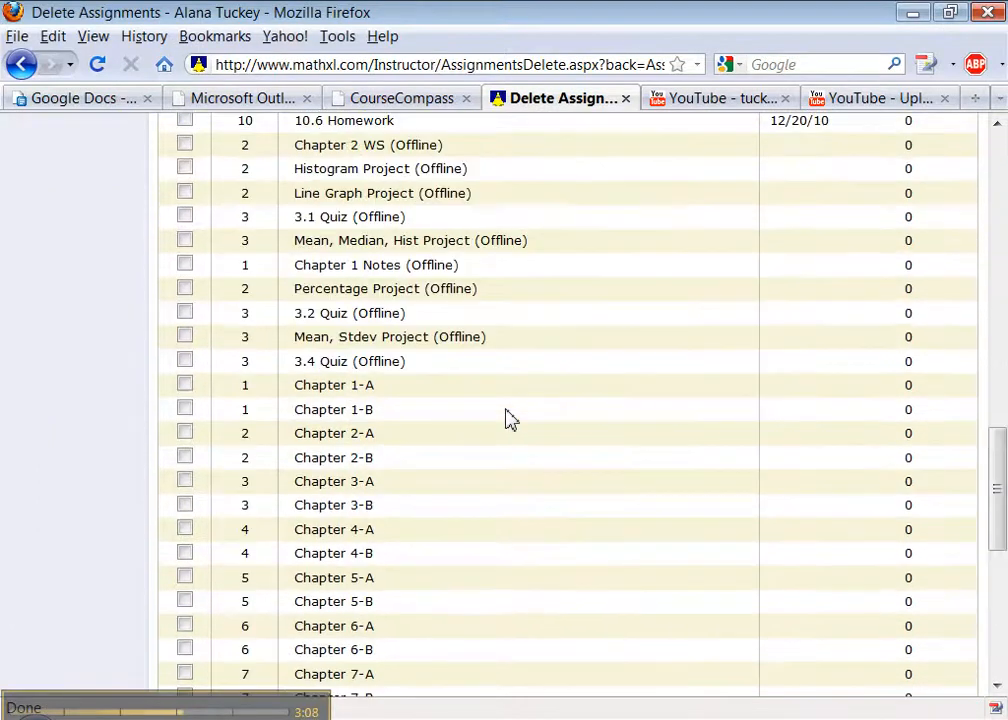
scroll(435, 400, "up", 15)
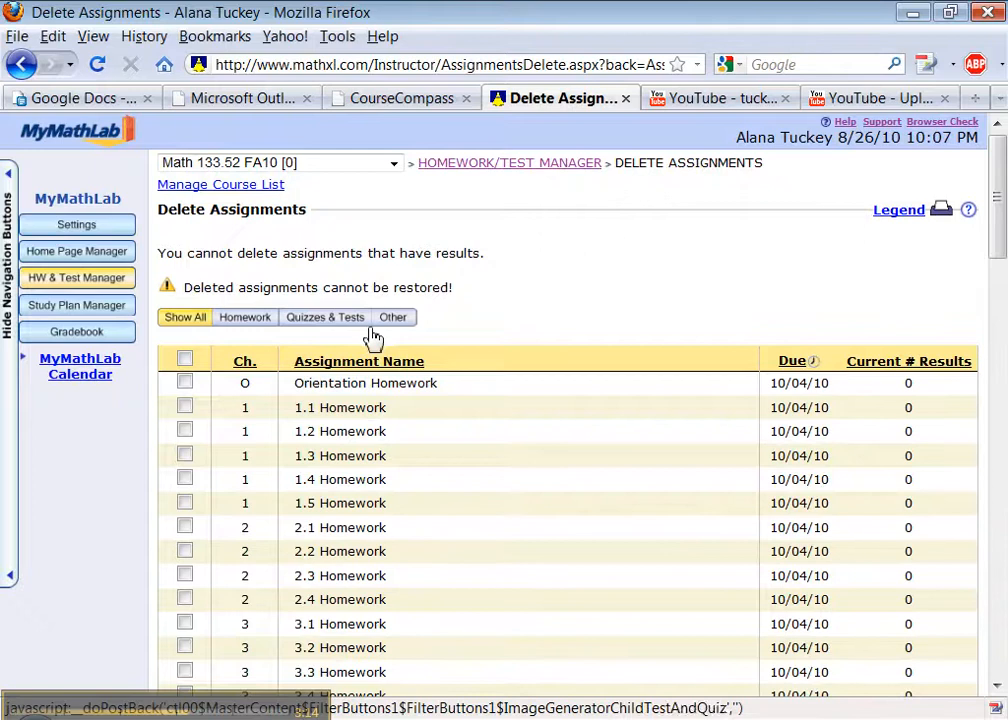
scroll(372, 338, "down", 20)
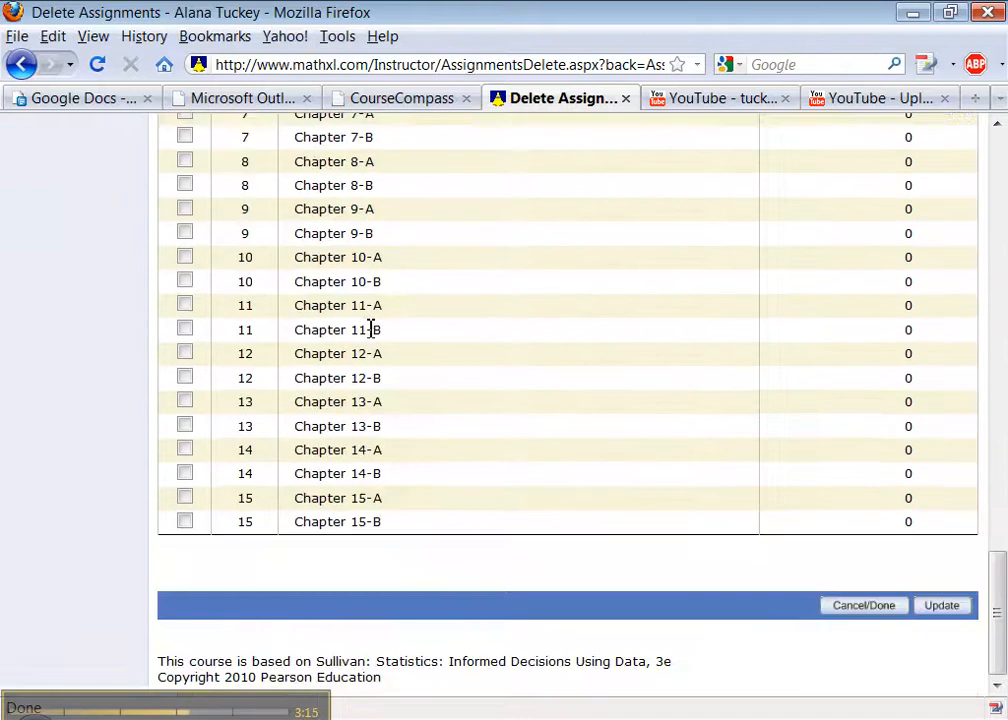
left_click(859, 616)
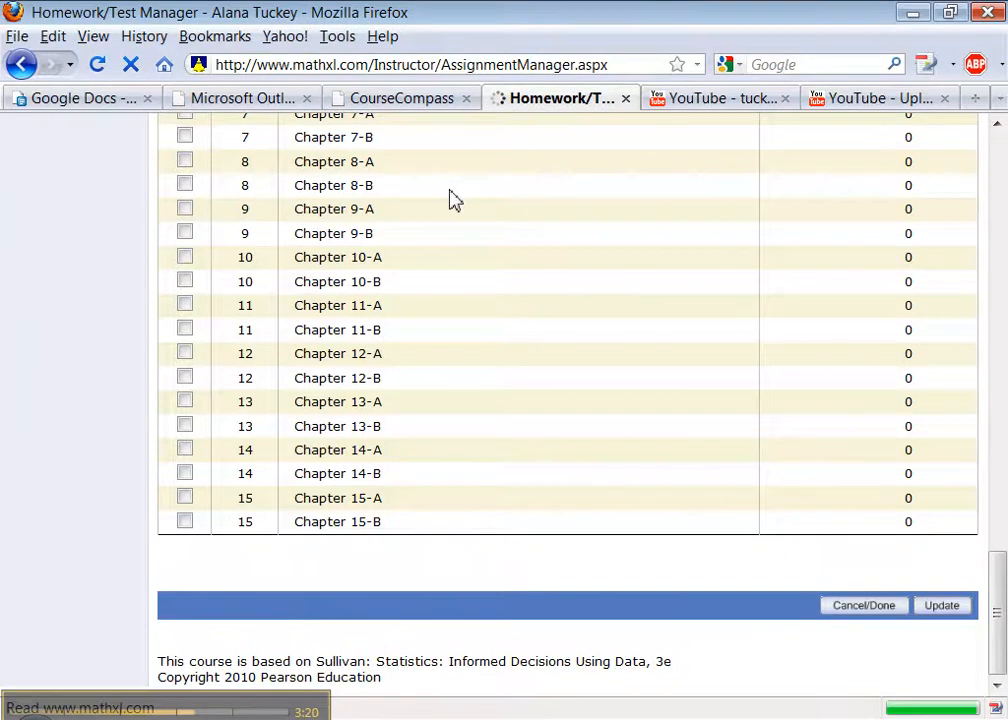
- Examine the full assignment list around the offline items and chapter tests after the deletion
scroll(372, 335, "down", 3)
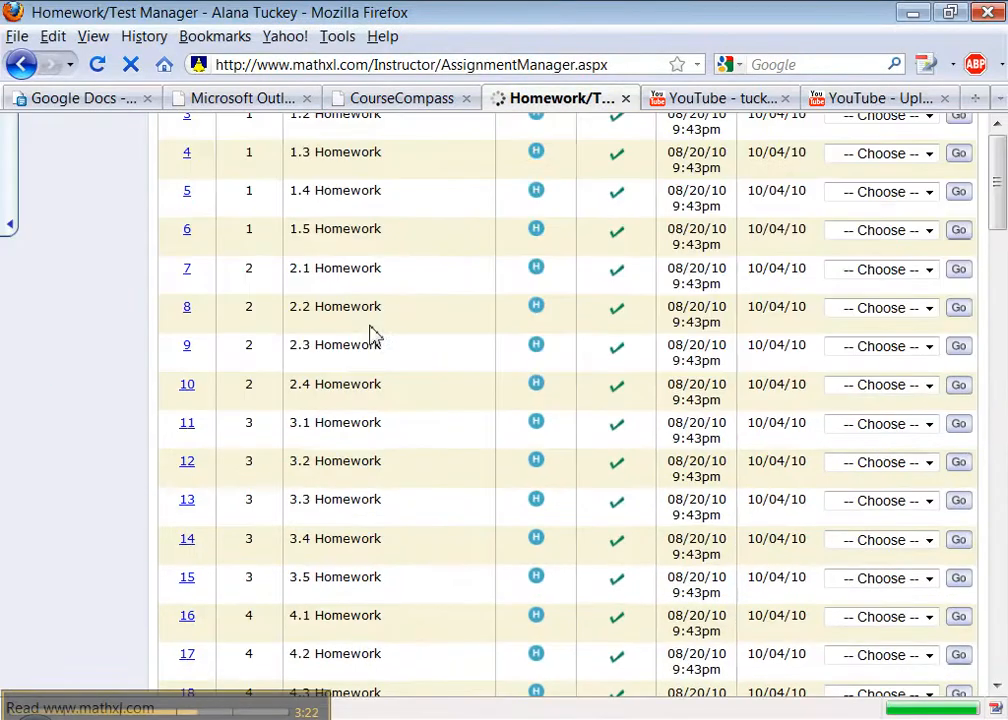
scroll(378, 450, "down", 7)
scroll(378, 450, "down", 8)
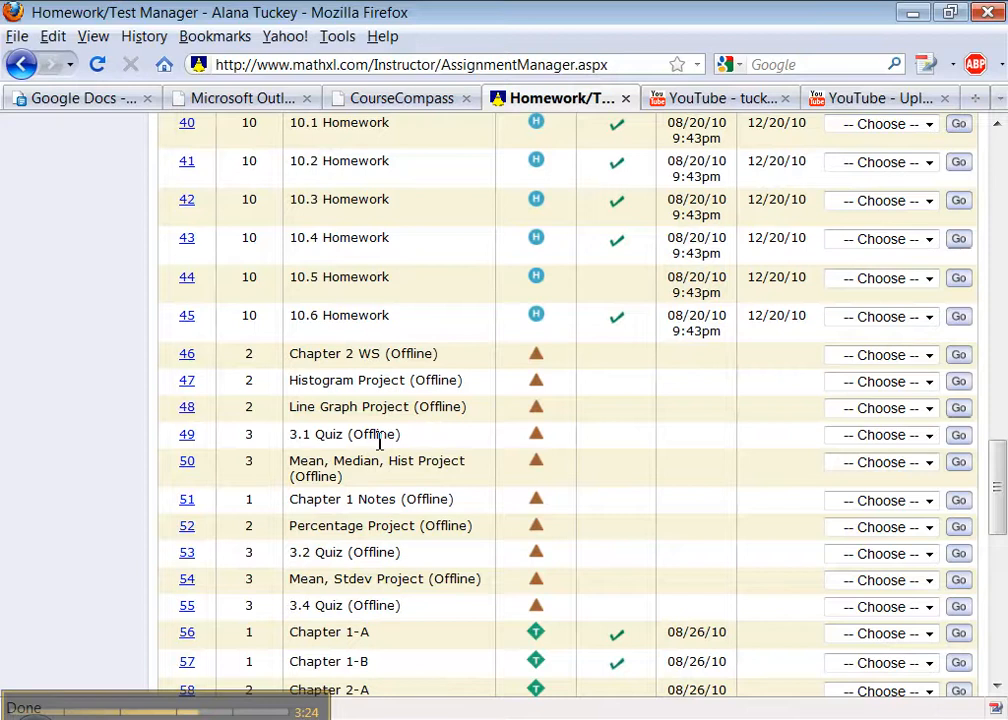
scroll(378, 441, "up", 4)
scroll(382, 448, "down", 7)
scroll(379, 440, "up", 9)
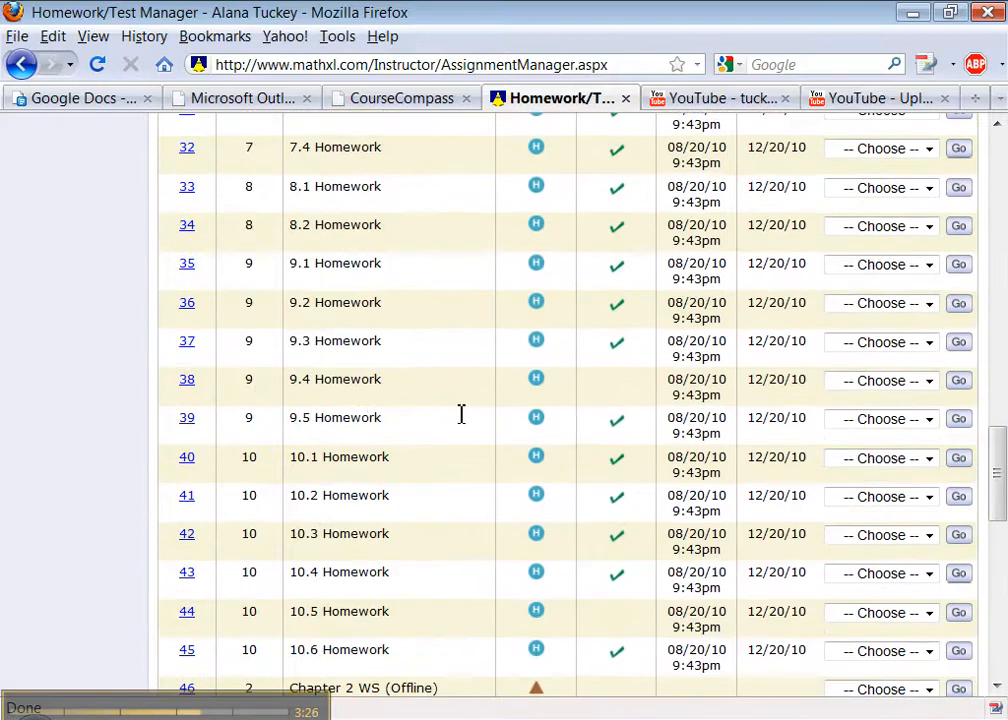
scroll(465, 414, "up", 20)
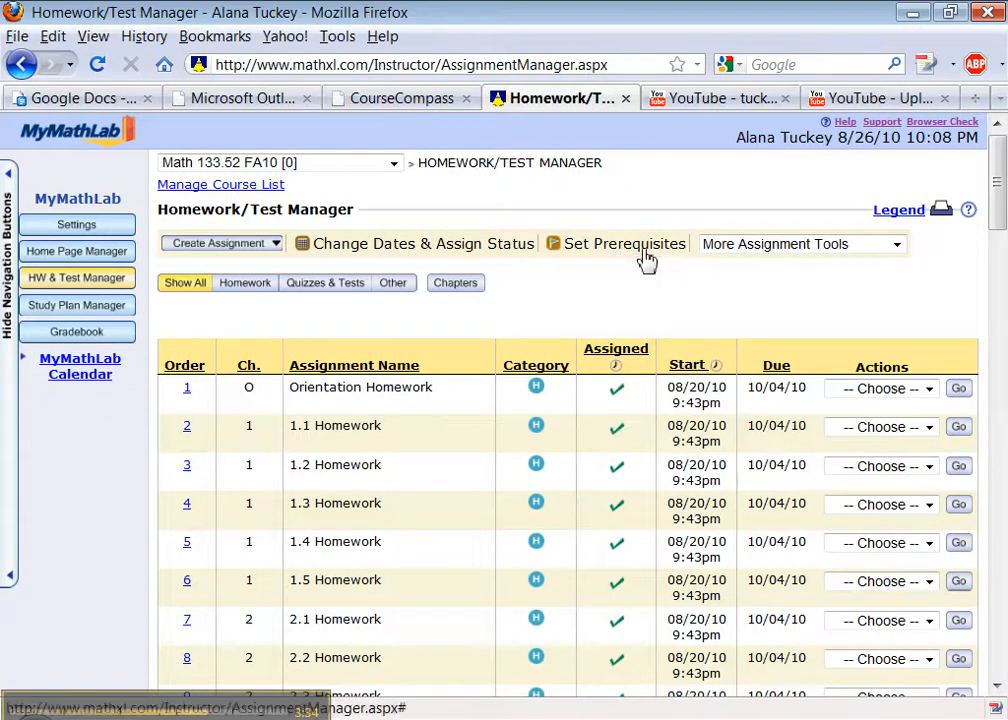
- Open the Change Categories tool and look over the gradebook categories of the chapter tests
left_click(735, 250)
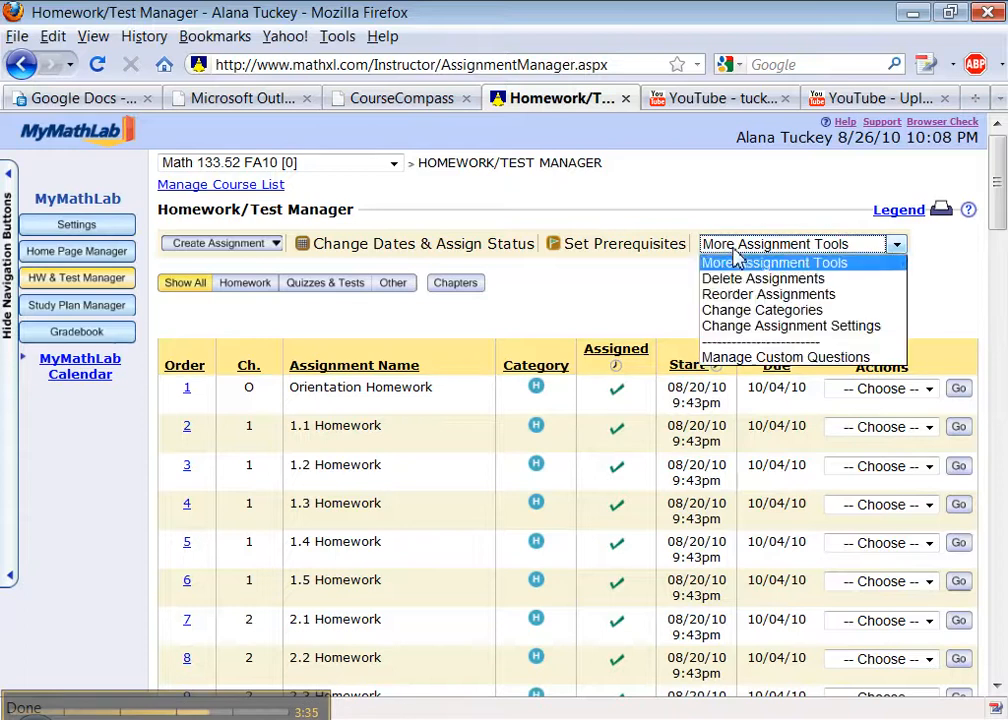
left_click(737, 318)
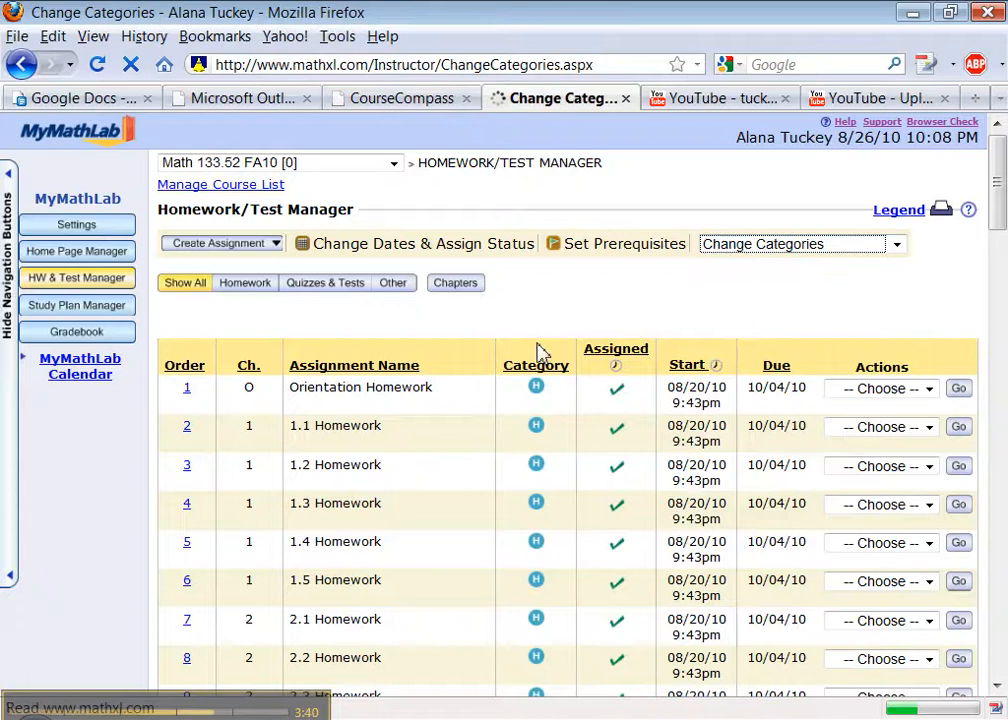
scroll(400, 380, "down", 5)
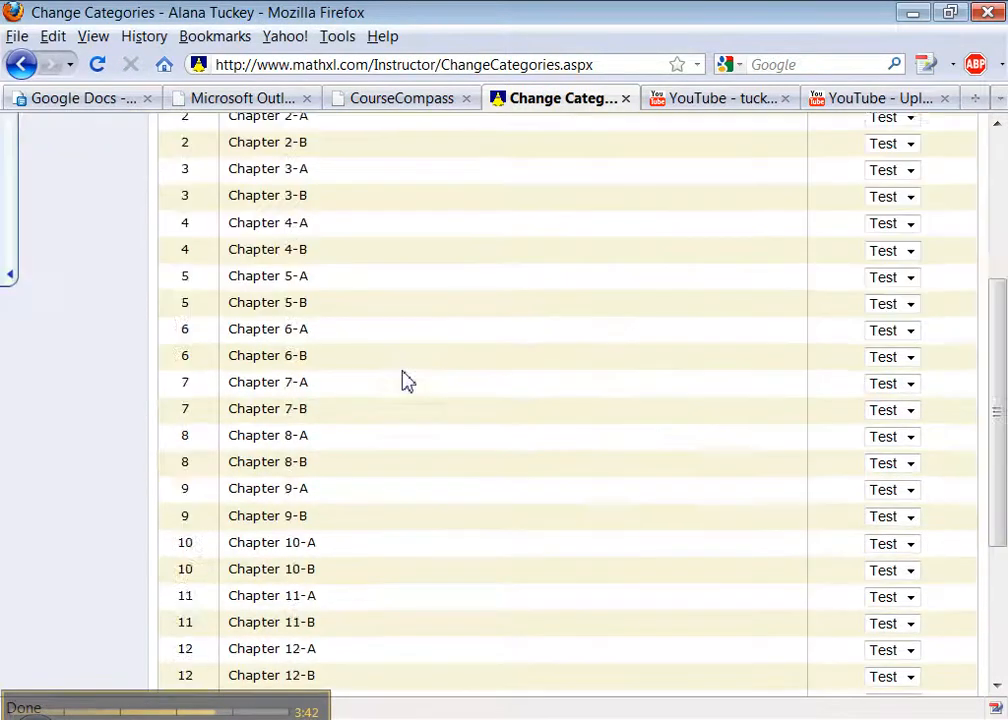
scroll(735, 368, "down", 5)
scroll(733, 366, "up", 10)
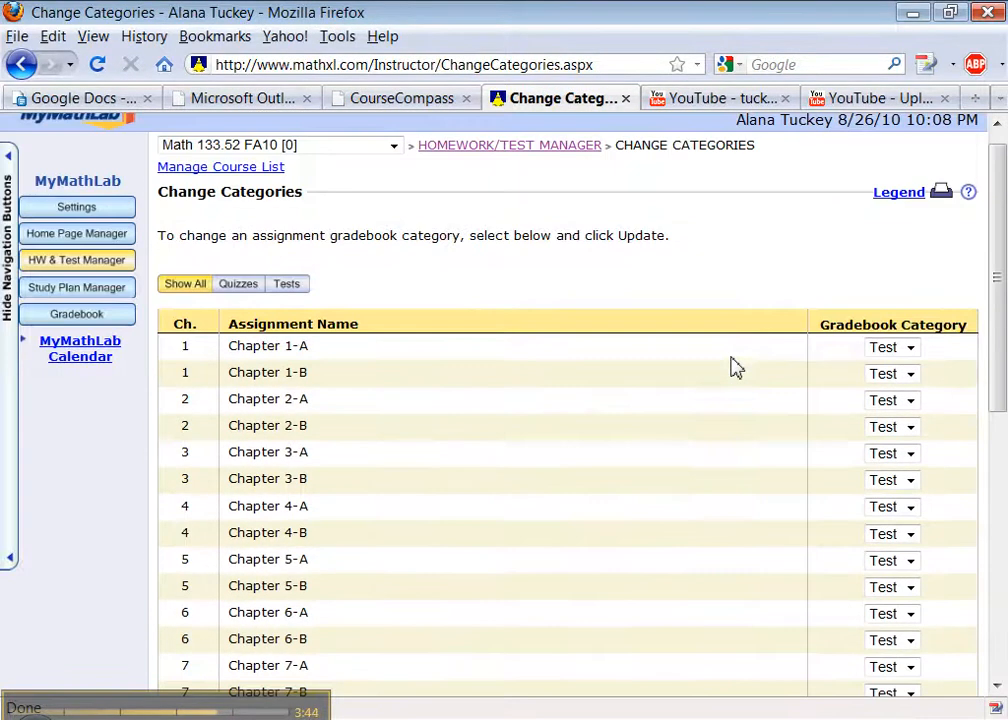
- Review the categories for only quizzes and for only tests, and return to the Homework/Test Manager without updating
left_click(256, 286)
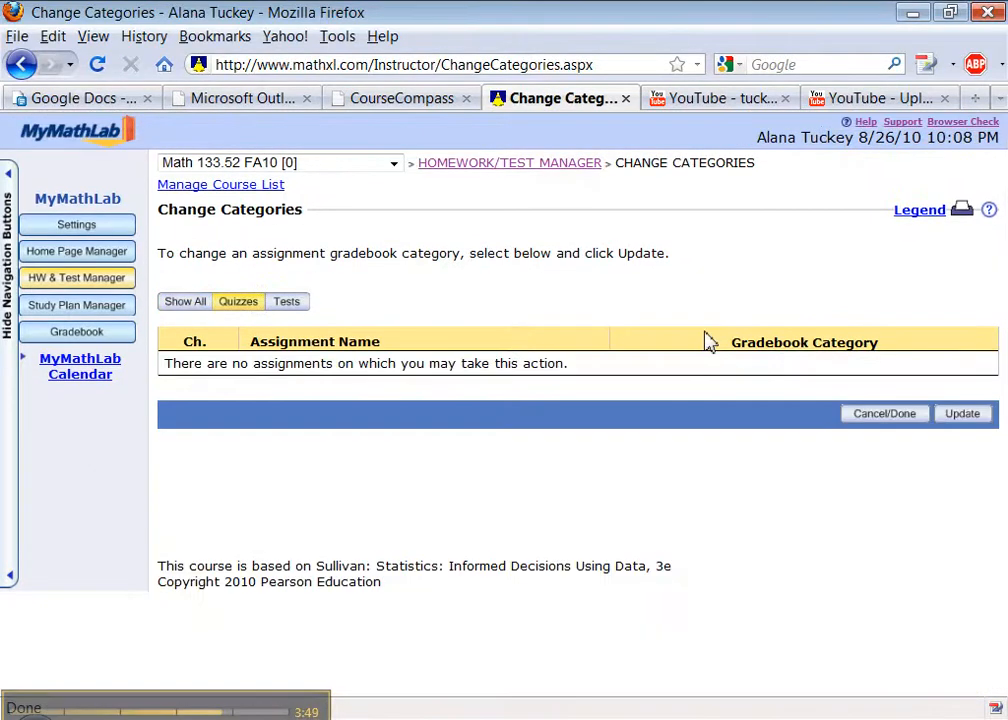
left_click(286, 301)
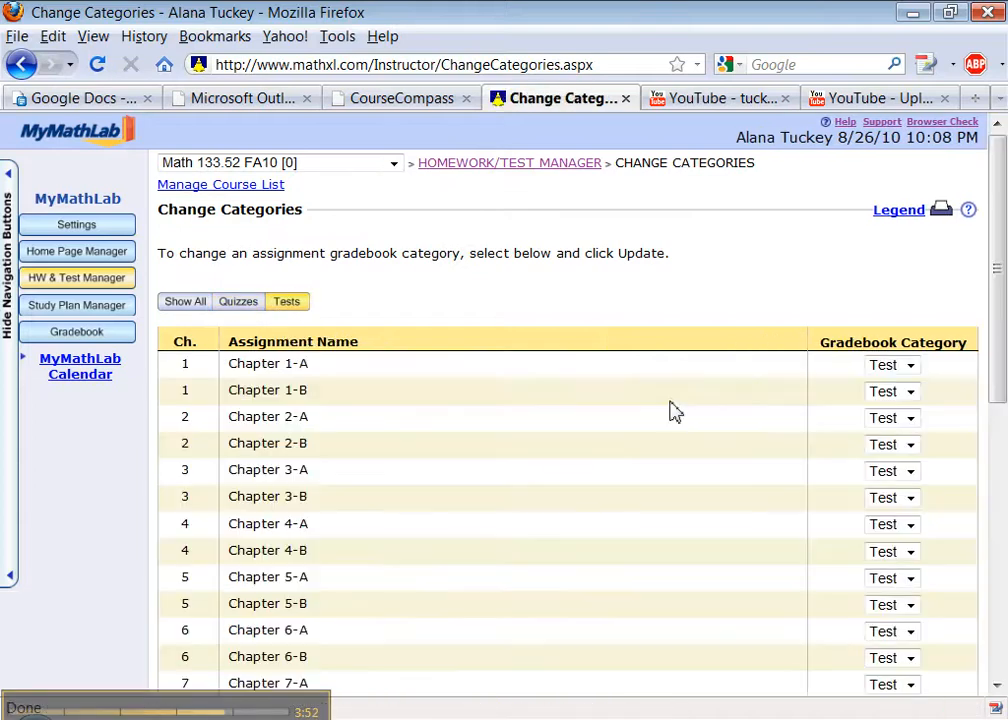
scroll(727, 410, "down", 6)
scroll(727, 410, "down", 3)
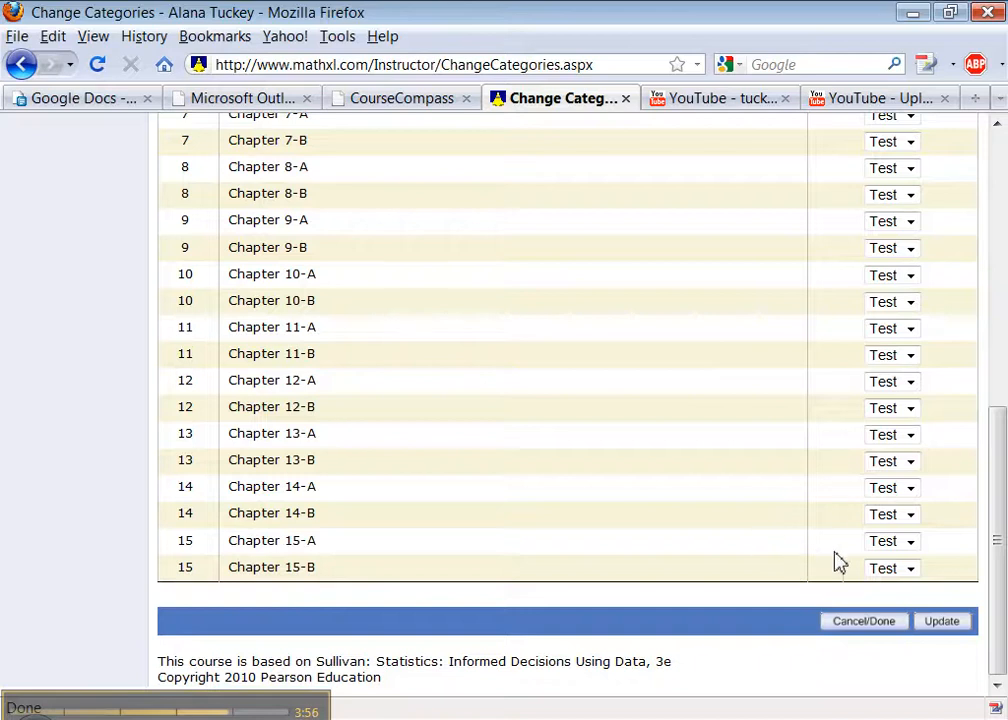
scroll(598, 412, "up", 10)
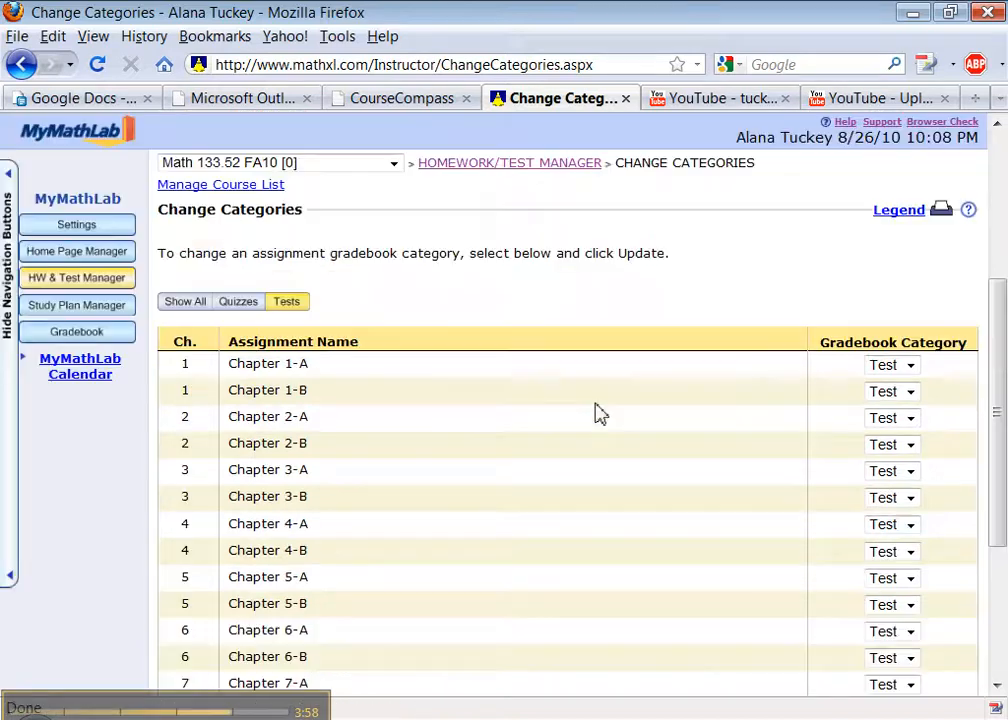
scroll(518, 437, "down", 10)
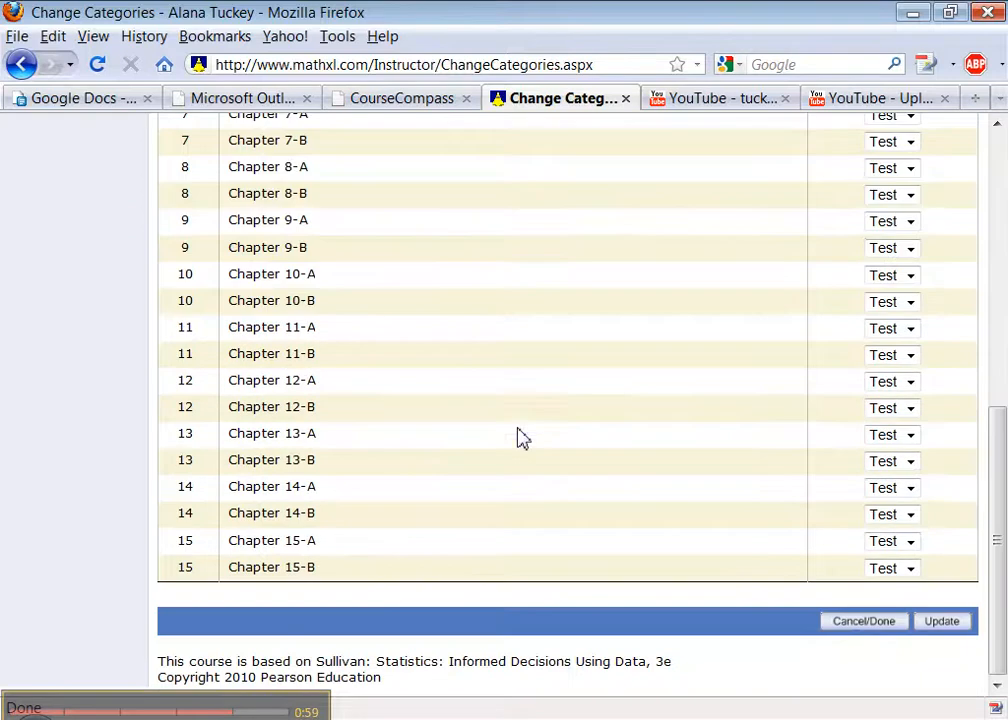
left_click(856, 624)
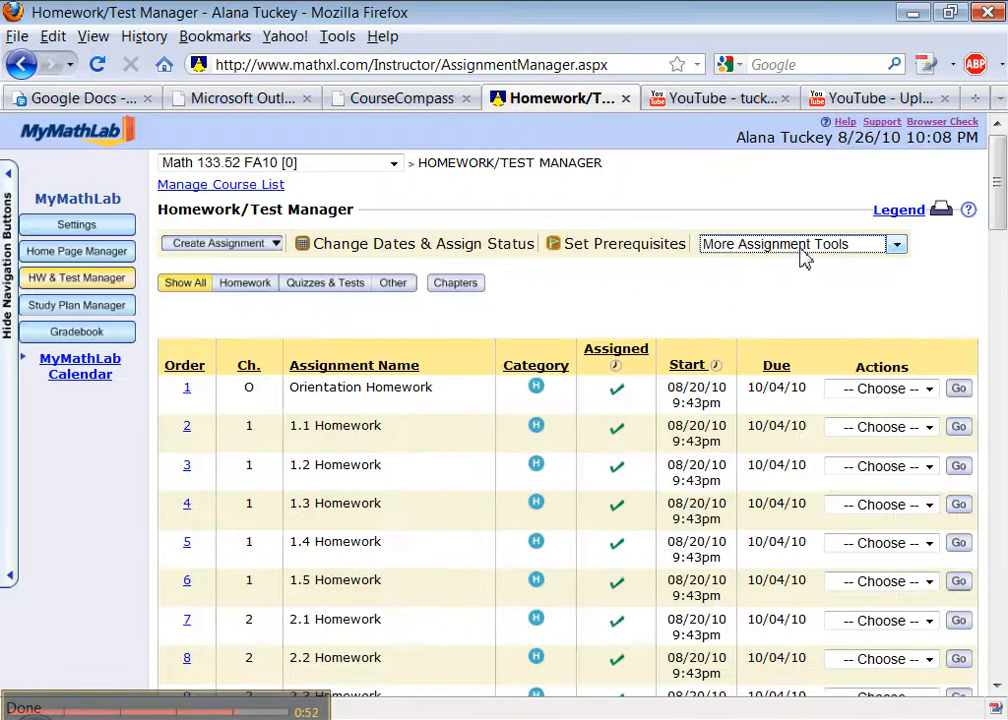
- Open Change Assignment Settings and examine the assignment names and the Allow Import and Partial Credit options
left_click(805, 250)
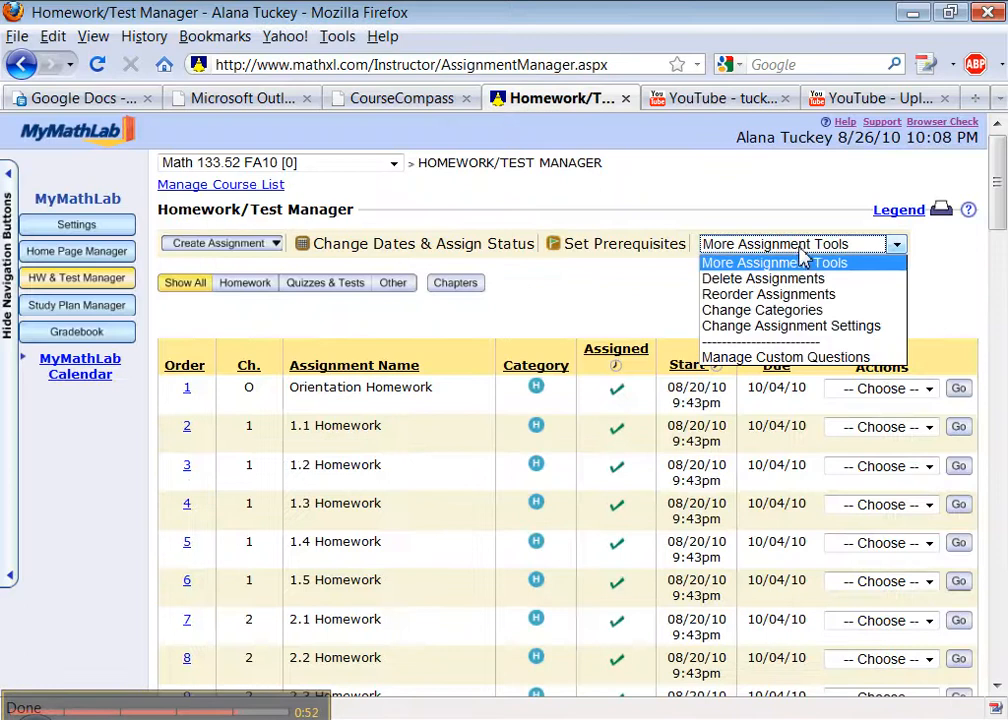
left_click(791, 326)
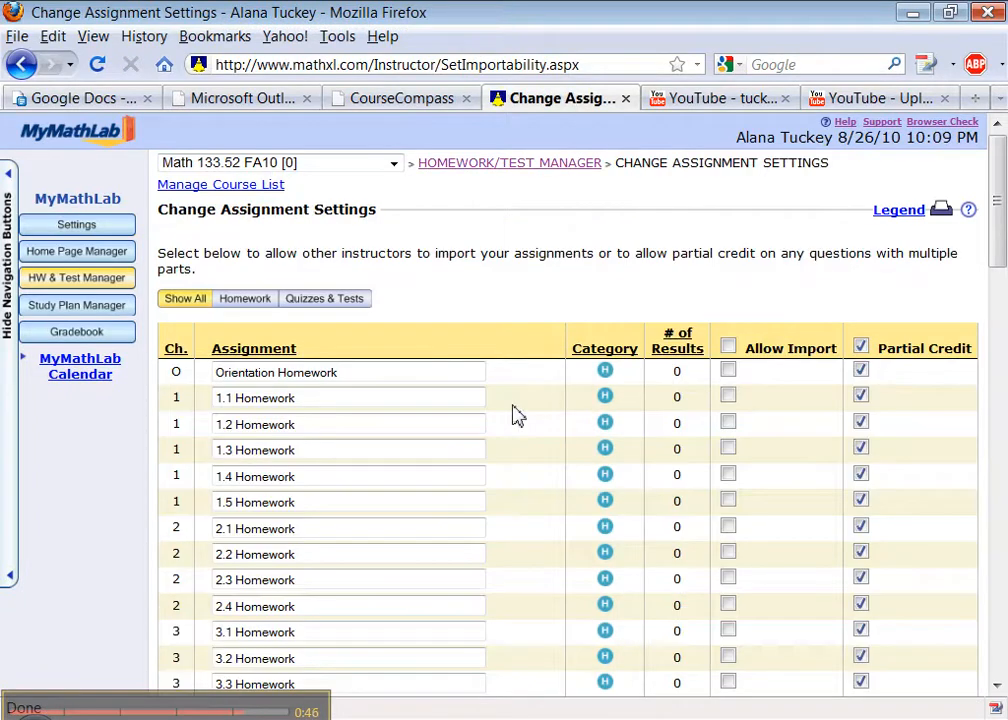
scroll(515, 414, "down", 2)
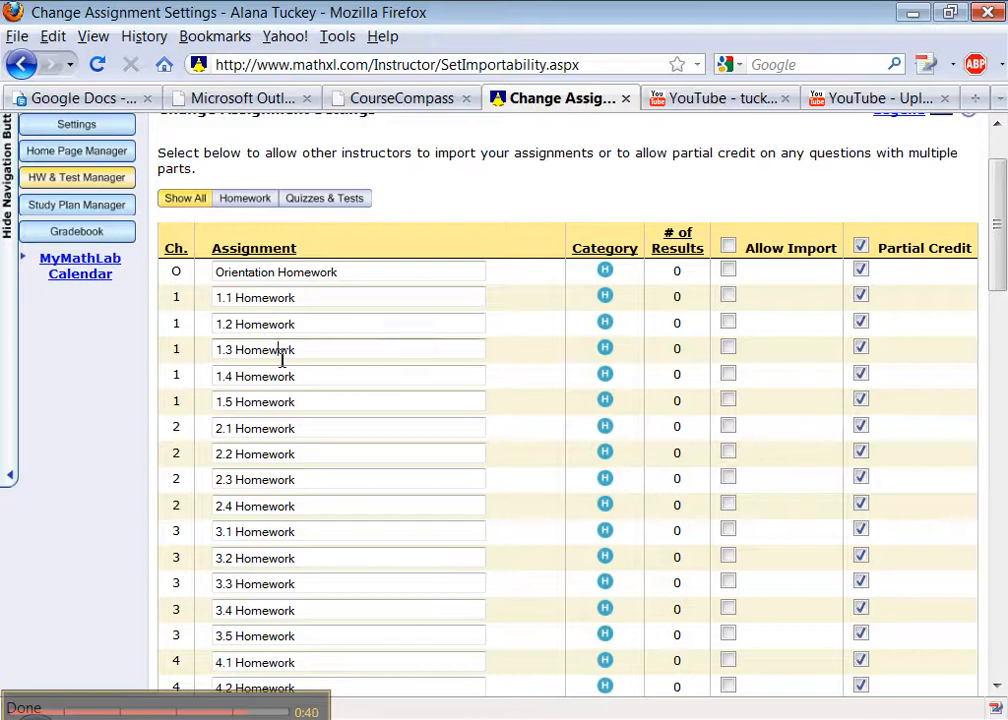
scroll(277, 350, "down", 15)
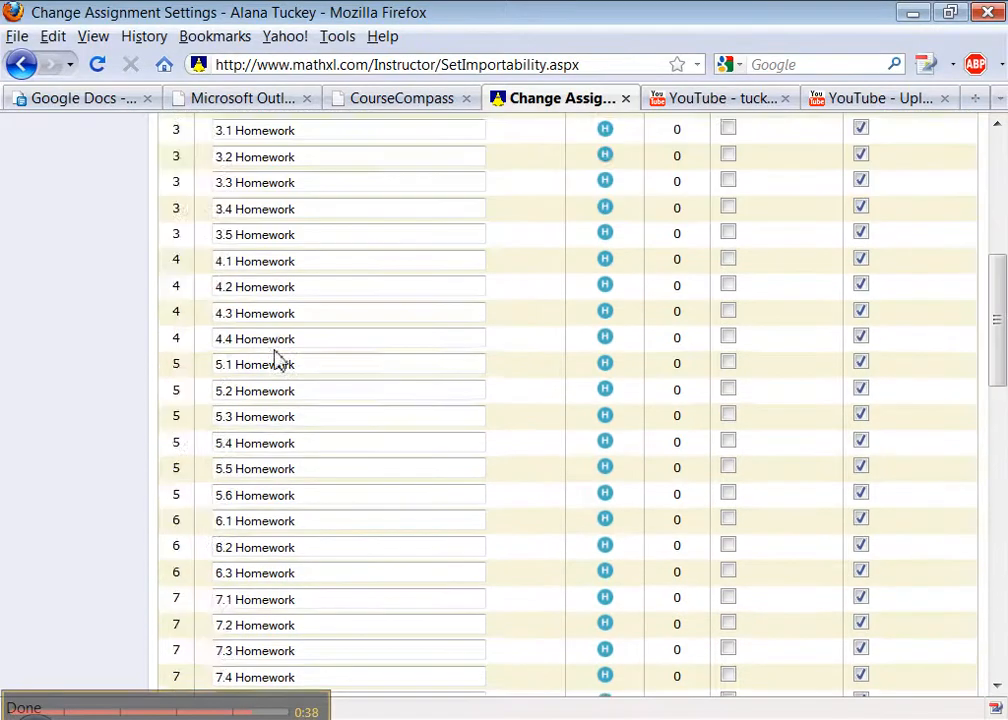
scroll(277, 350, "down", 3)
scroll(277, 350, "up", 15)
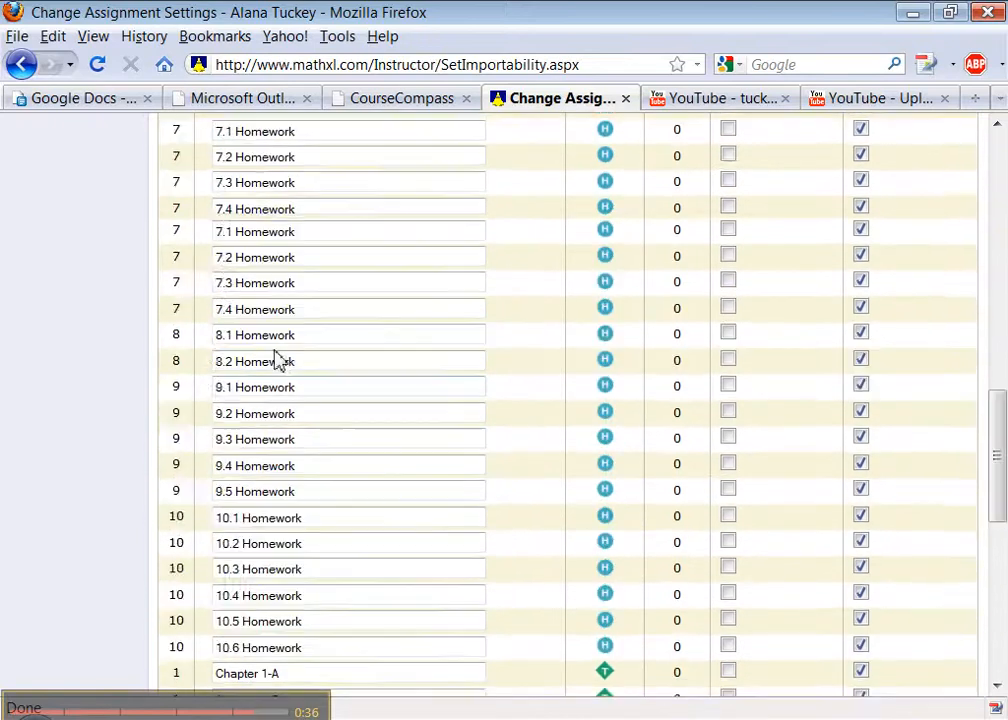
- Look through the assignment settings list down to the chapter tests and return to the Homework/Test Manager without updating
scroll(277, 350, "up", 3)
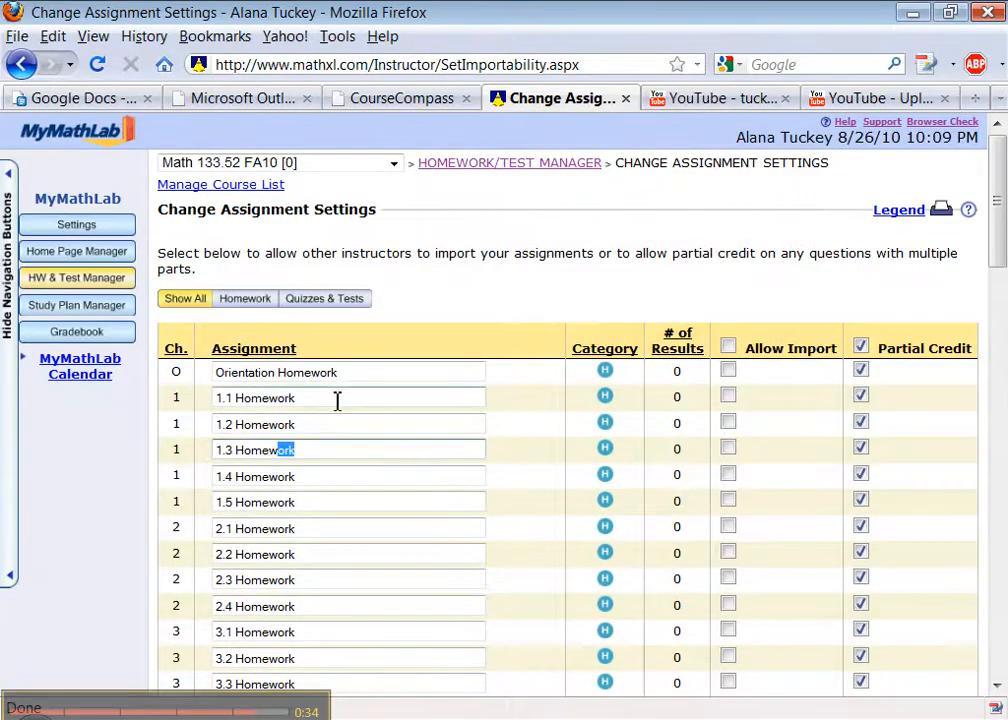
scroll(340, 405, "down", 10)
scroll(340, 405, "down", 7)
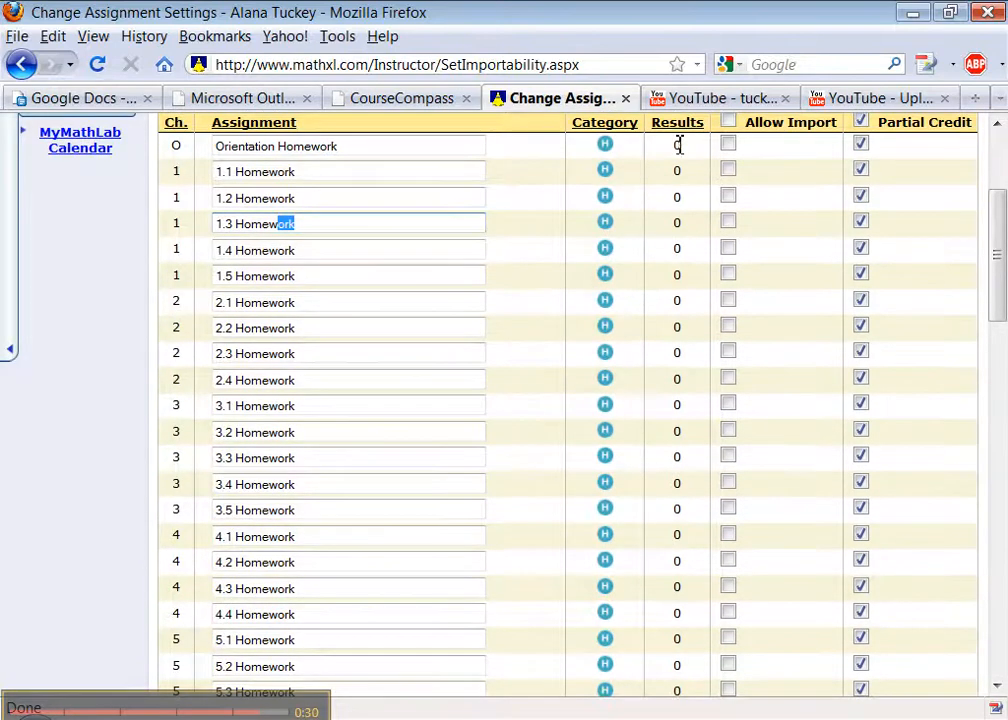
scroll(679, 247, "down", 15)
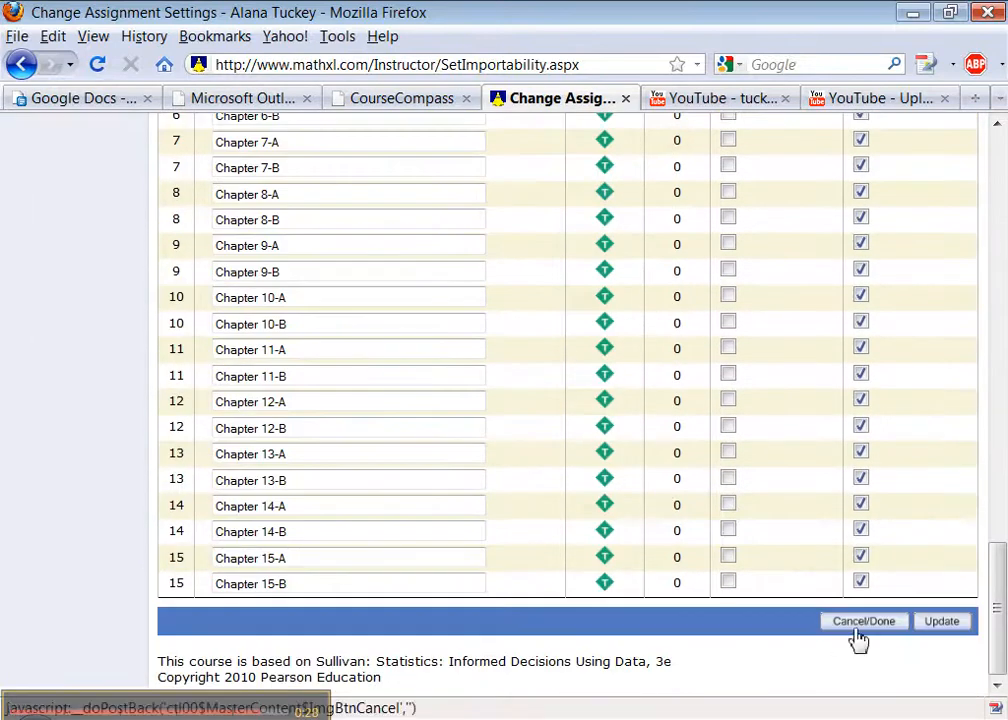
left_click(857, 633)
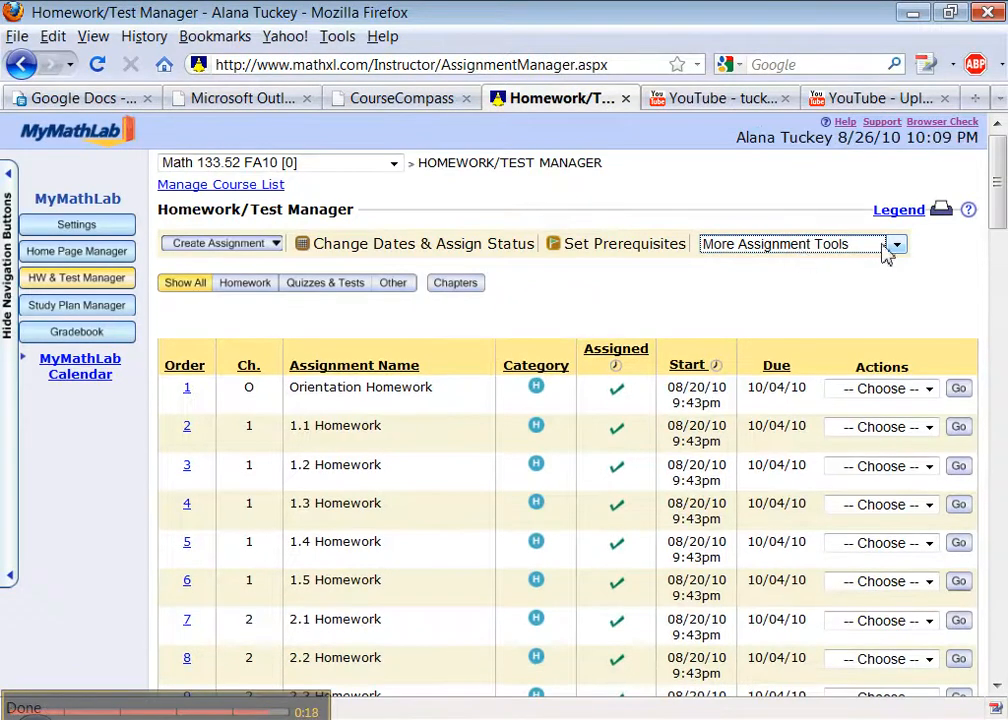
- Open the Manage Custom Questions tool and read the browser requirements for the Pearson MathXL Exercise Builder
left_click(885, 252)
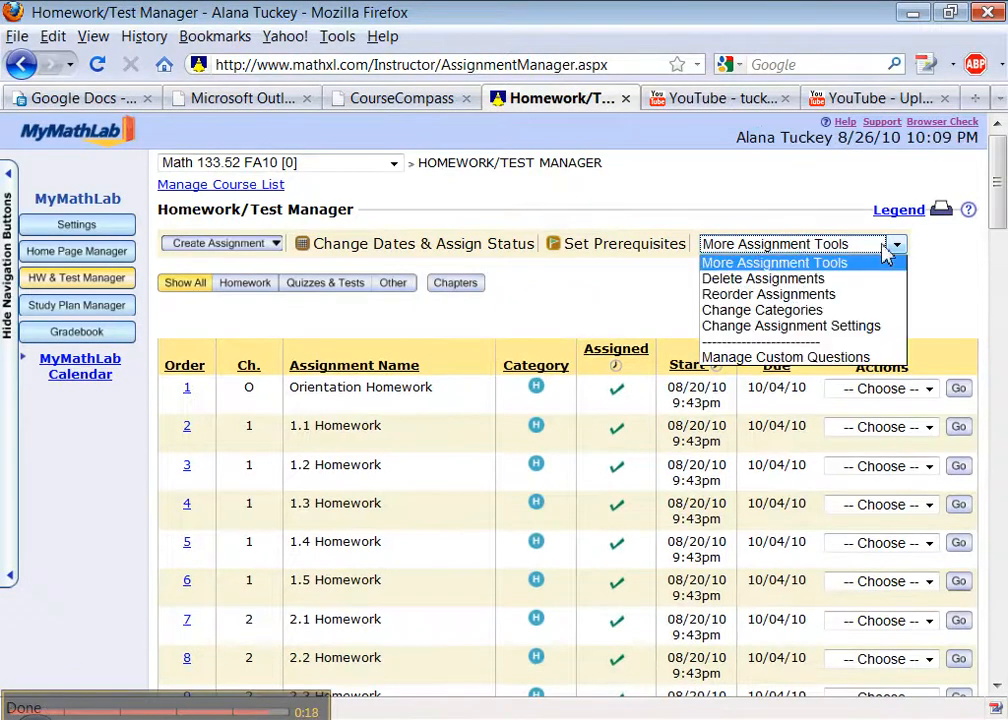
left_click(828, 358)
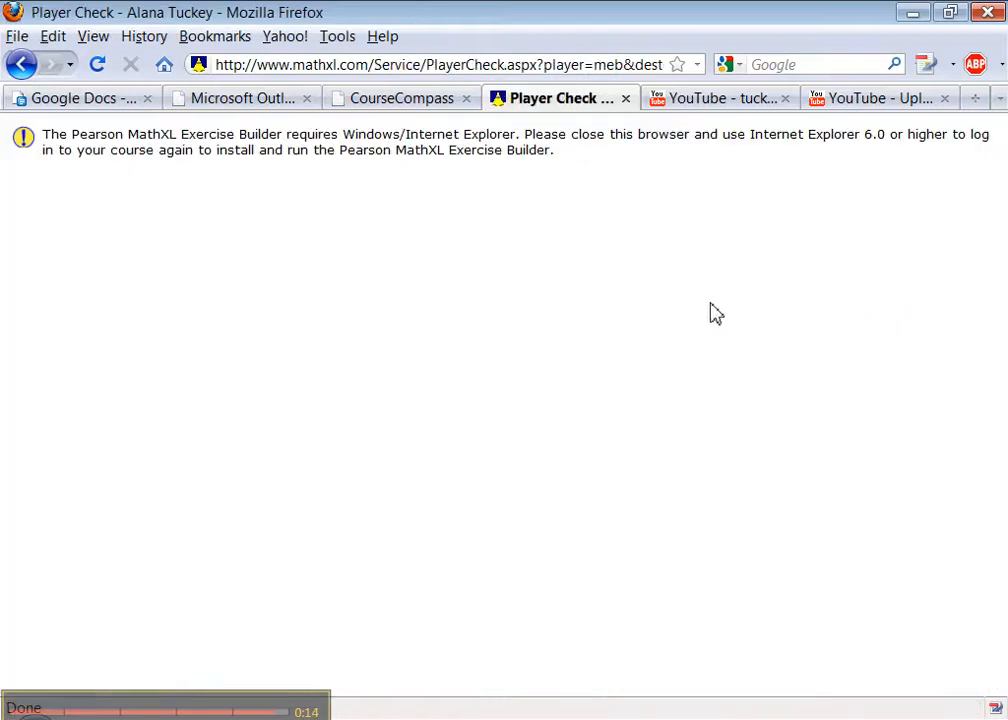
left_click_drag(216, 140, 524, 158)
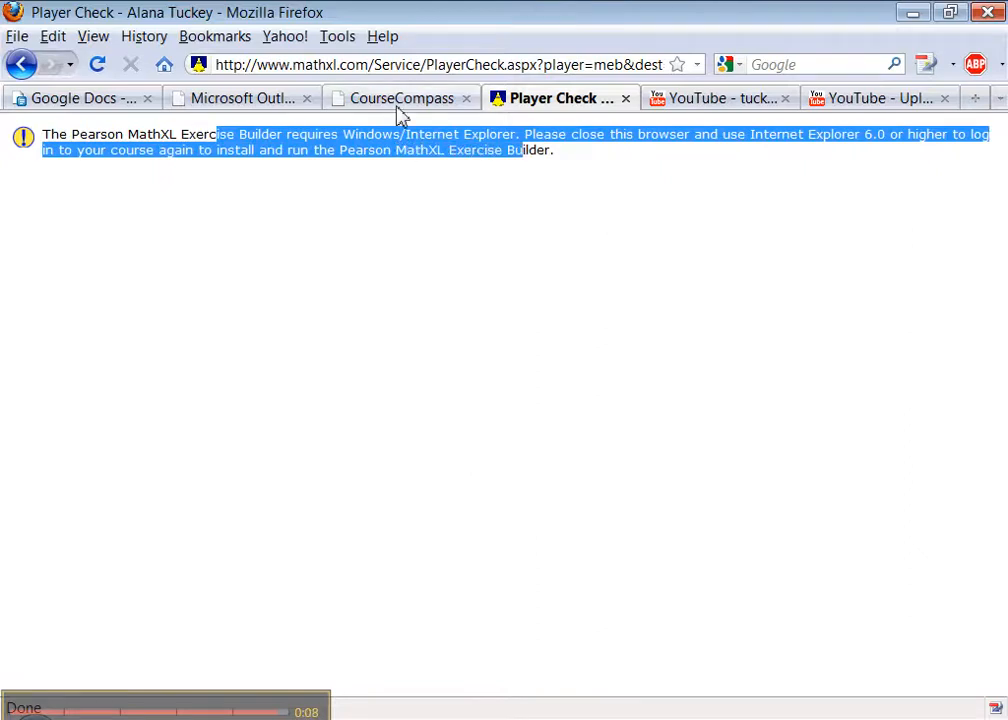
- Look at the CourseCompass course home page, and go back from the Player Check page to the Homework/Test Manager
left_click(398, 112)
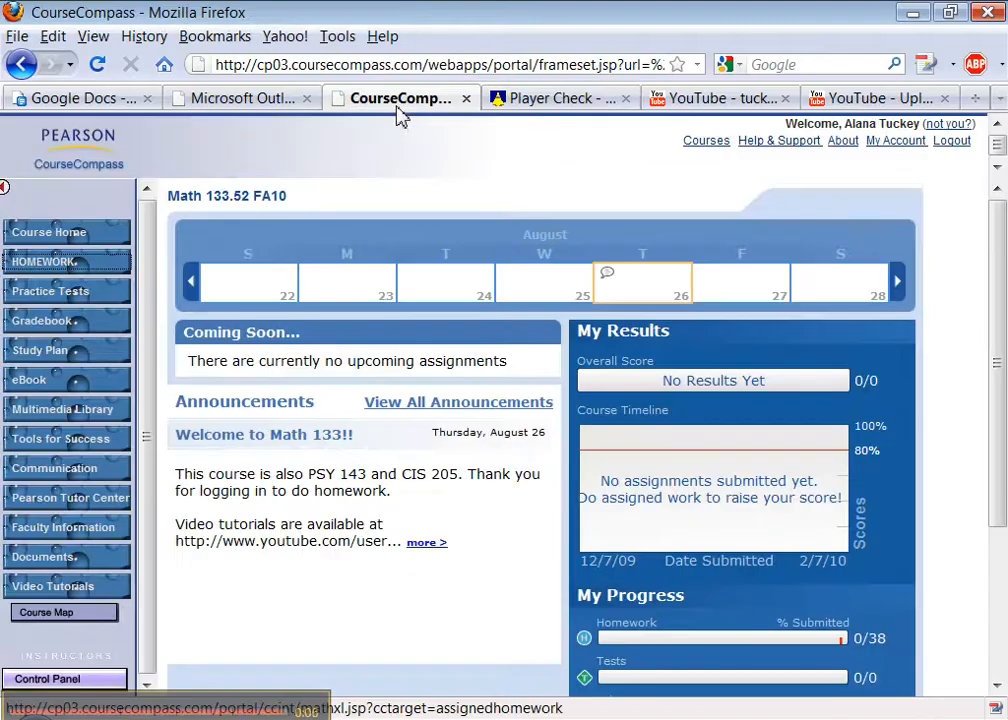
left_click(535, 100)
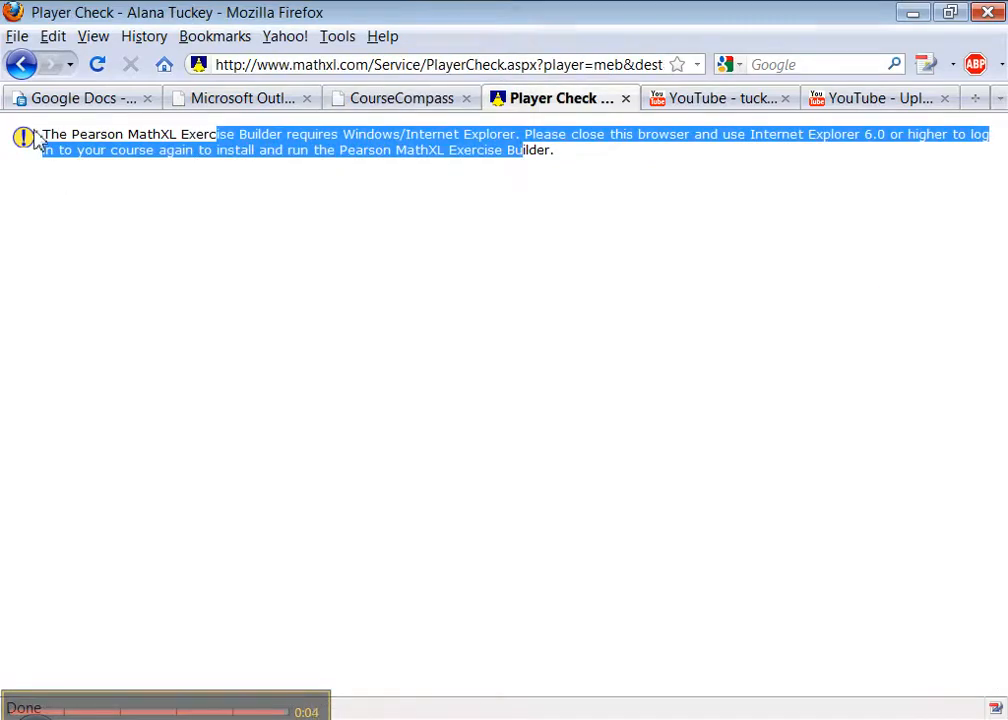
left_click(21, 64)
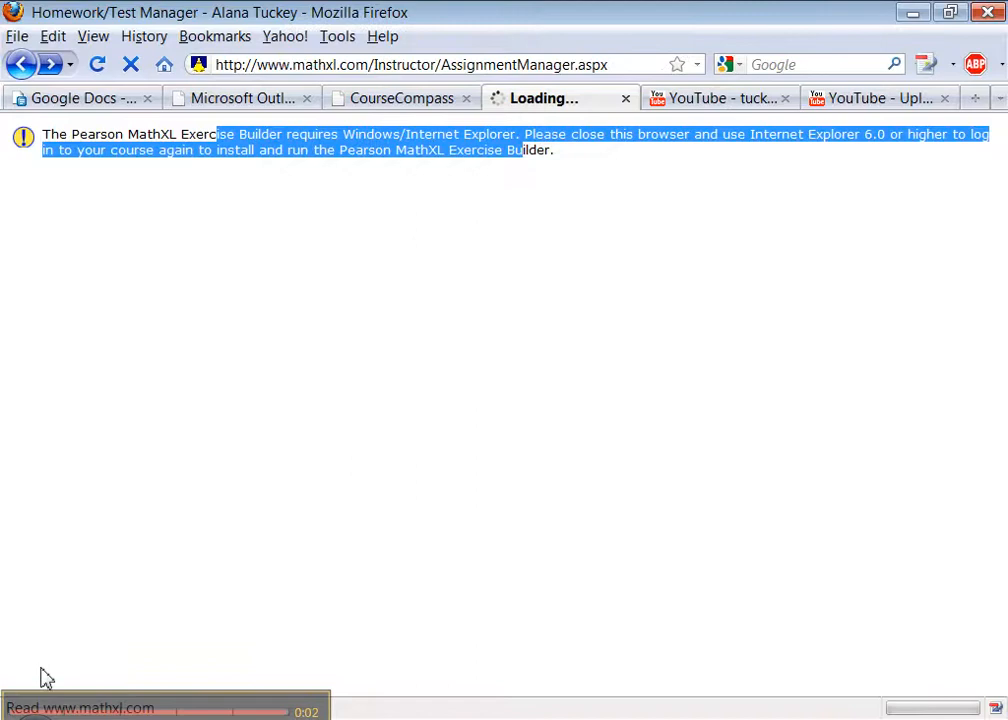